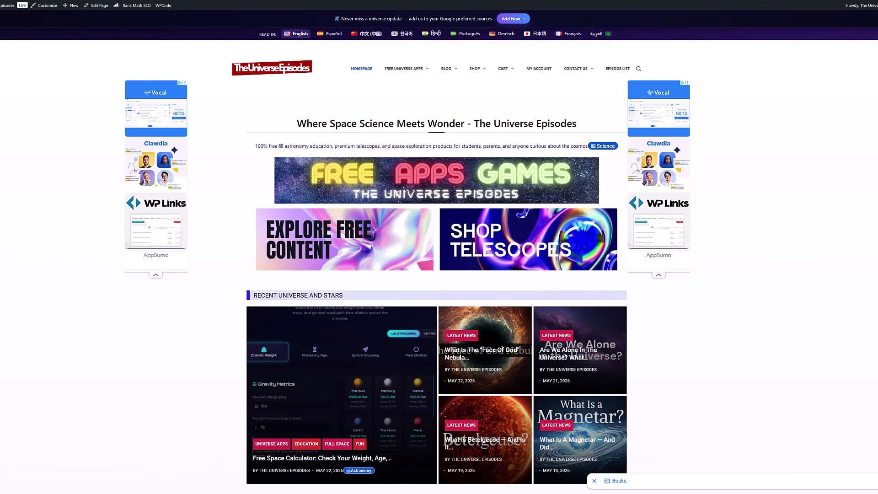
# - Look over the homepage's recent posts and examine the magnetar article's text and images down to its FAQs
pyautogui.scroll(-3, 8, 269)
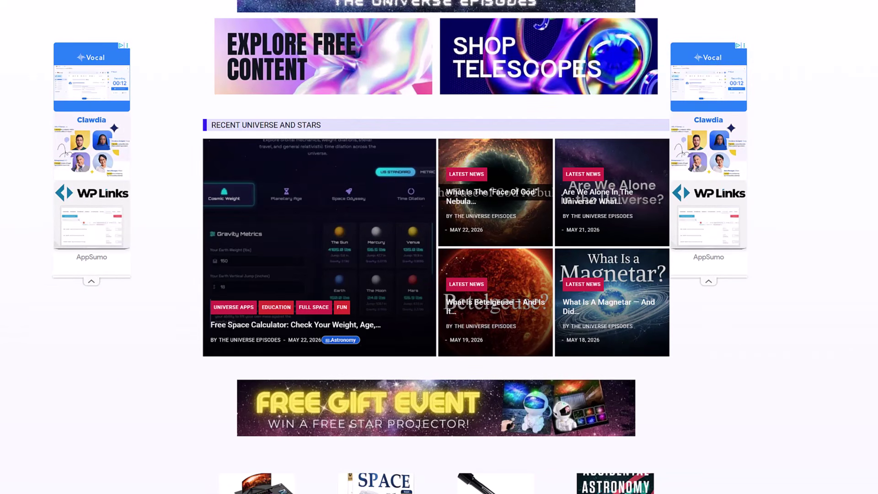
pyautogui.scroll(-2, 262, 302)
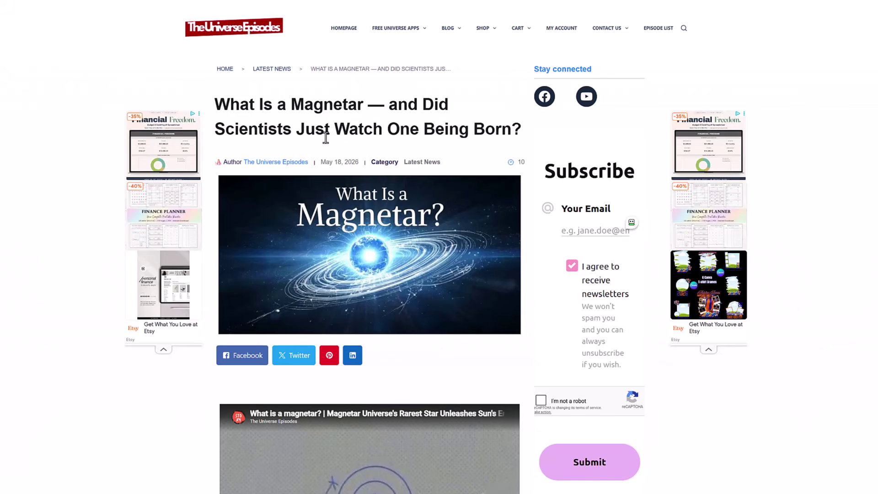
pyautogui.scroll(-2, 345, 137)
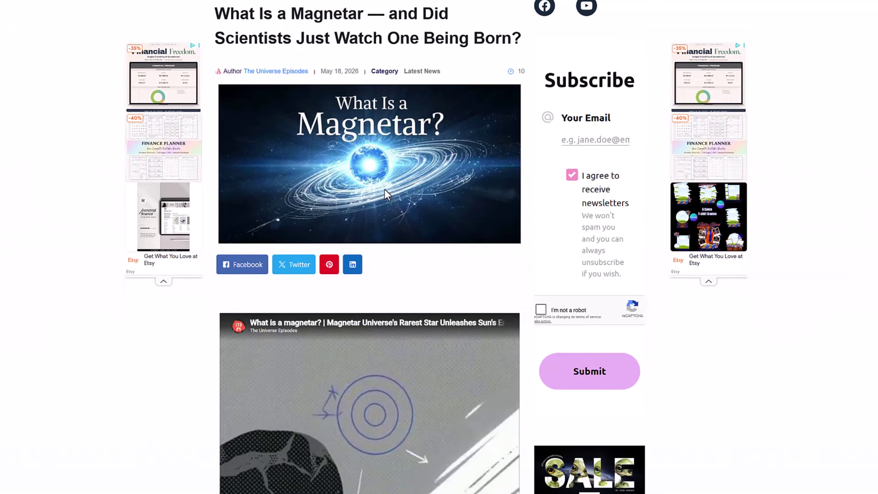
pyautogui.scroll(-10, 429, 144)
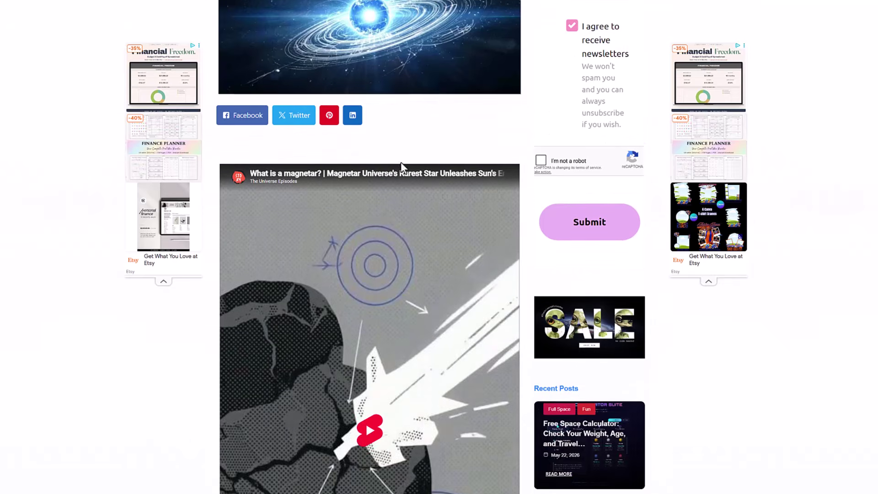
pyautogui.scroll(-10, 408, 141)
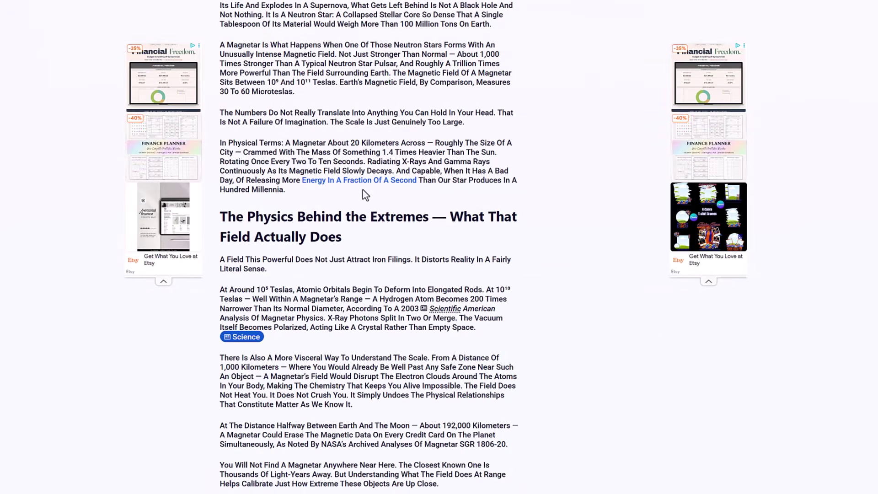
pyautogui.scroll(-10, 384, 235)
pyautogui.scroll(-9, 433, 218)
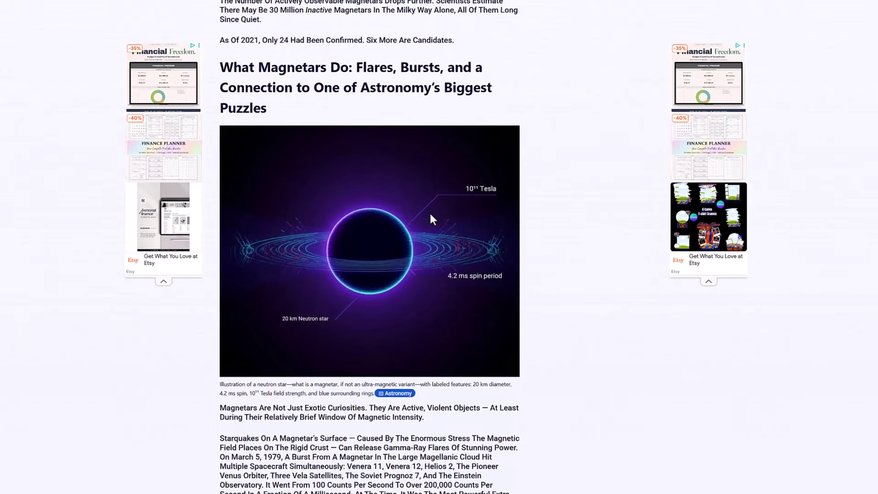
pyautogui.scroll(-18, 378, 171)
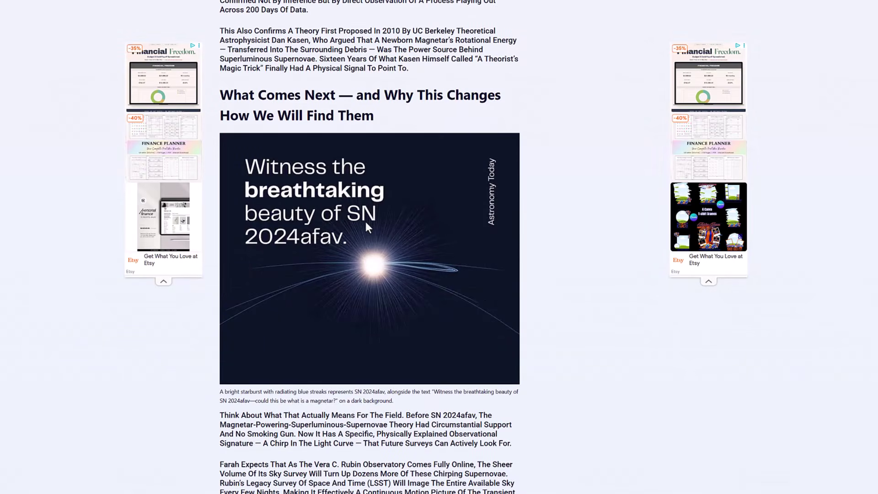
pyautogui.scroll(-2, 366, 222)
pyautogui.scroll(20, 404, 147)
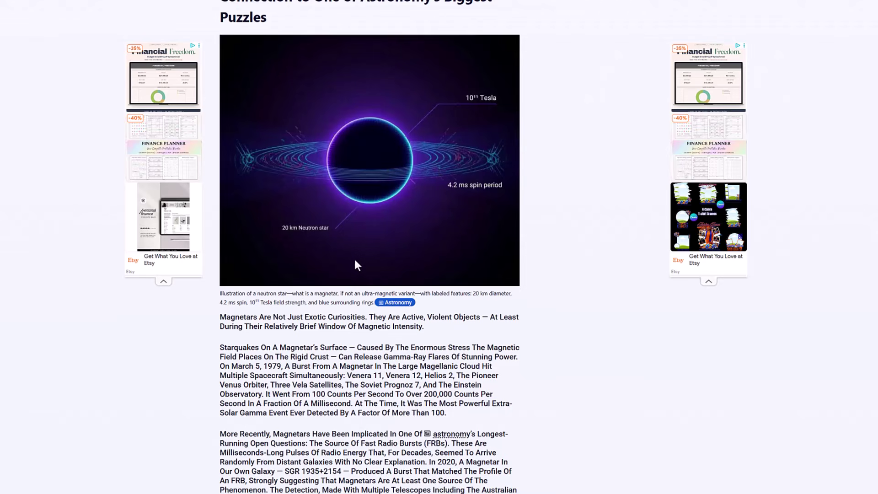
pyautogui.scroll(-4, 403, 255)
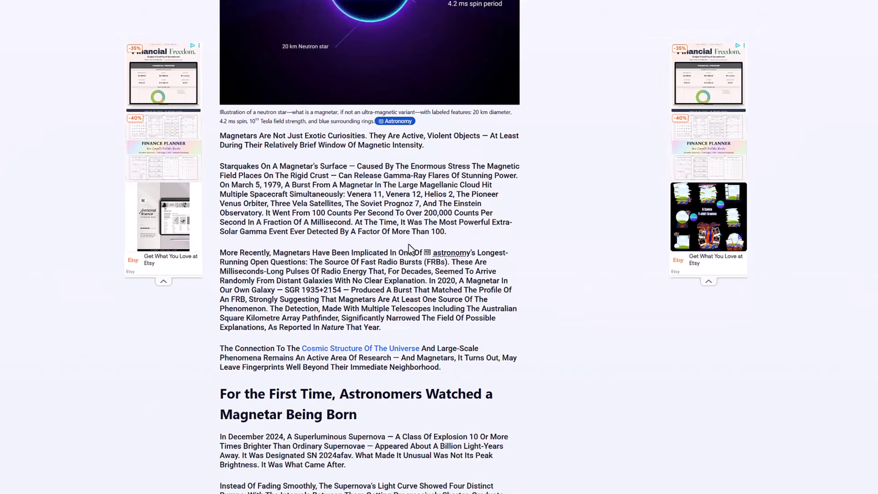
pyautogui.scroll(-15, 409, 249)
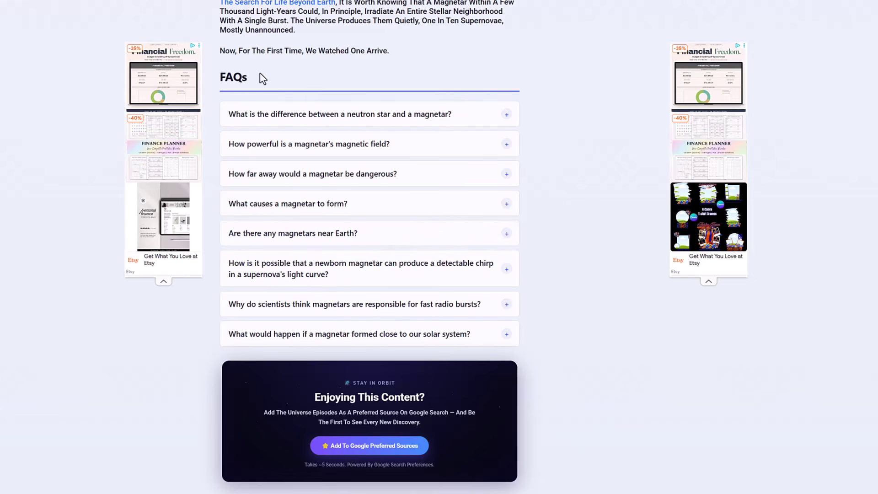
# - Expand and collapse the FAQ on the difference between a neutron star and a magnetar, and view the rest of the article's end
pyautogui.click(295, 118)
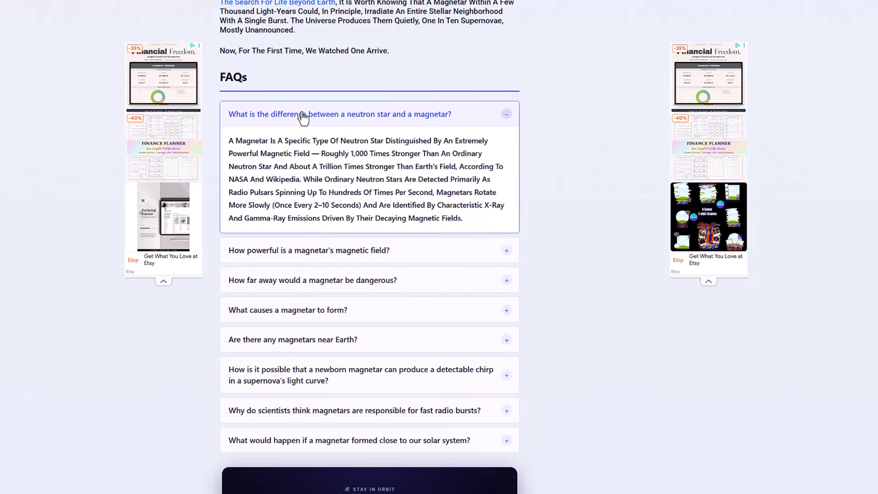
pyautogui.click(304, 117)
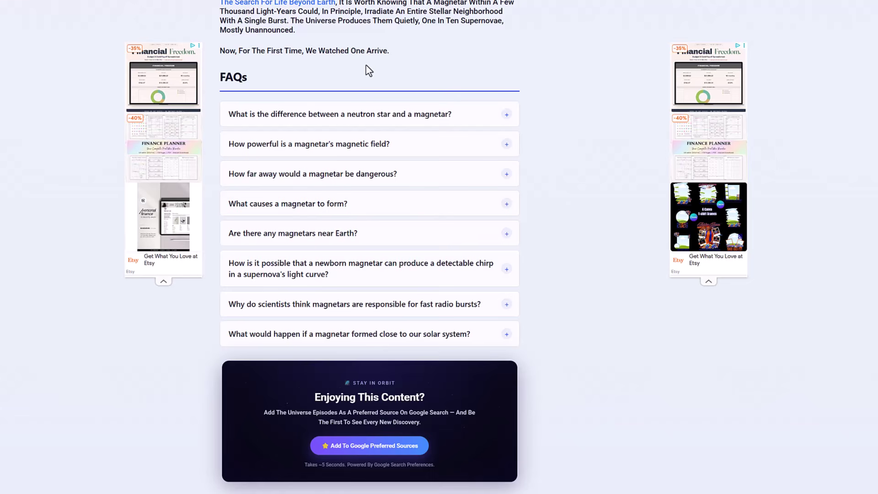
pyautogui.scroll(-4, 411, 151)
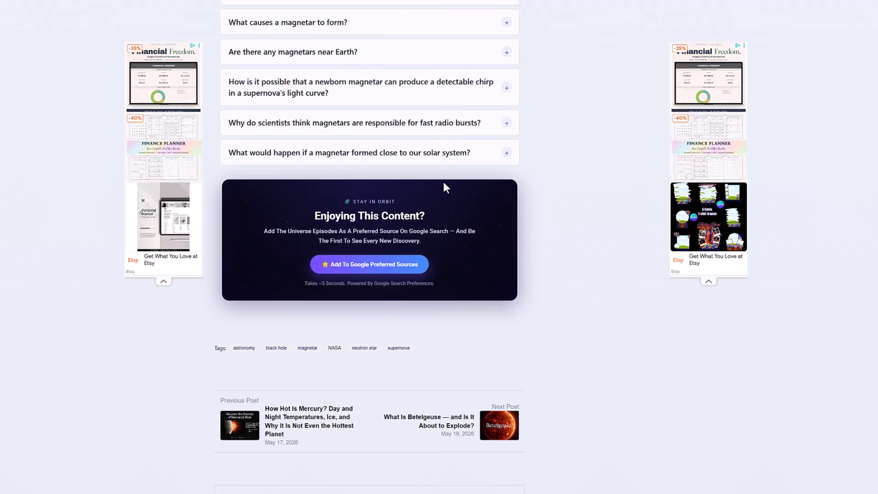
pyautogui.scroll(-2, 469, 142)
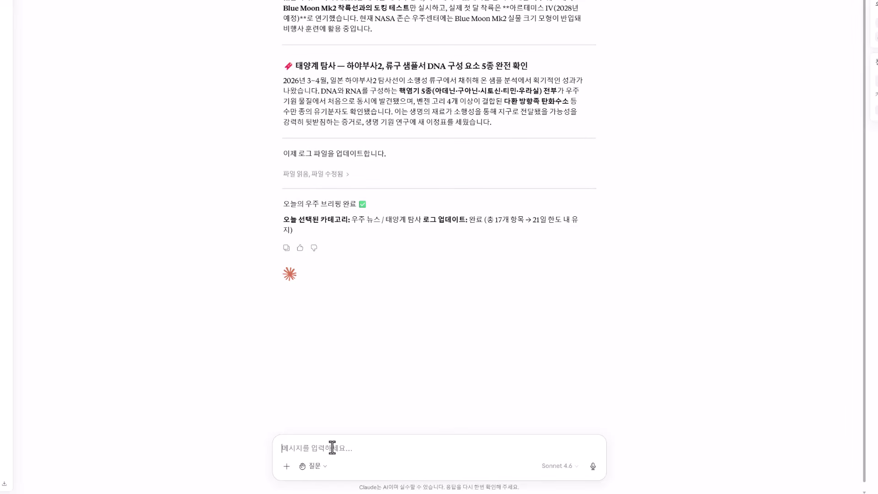
# - Switch to the Claude chat and dictate the message "그전 내용하고 중복되어 있는 게 있는지 체크해줄래" with voice typing
pyautogui.click(332, 448)
pyautogui.press('super+h')
pyautogui.moveTo(749, 77); pyautogui.dragTo(684, 126)
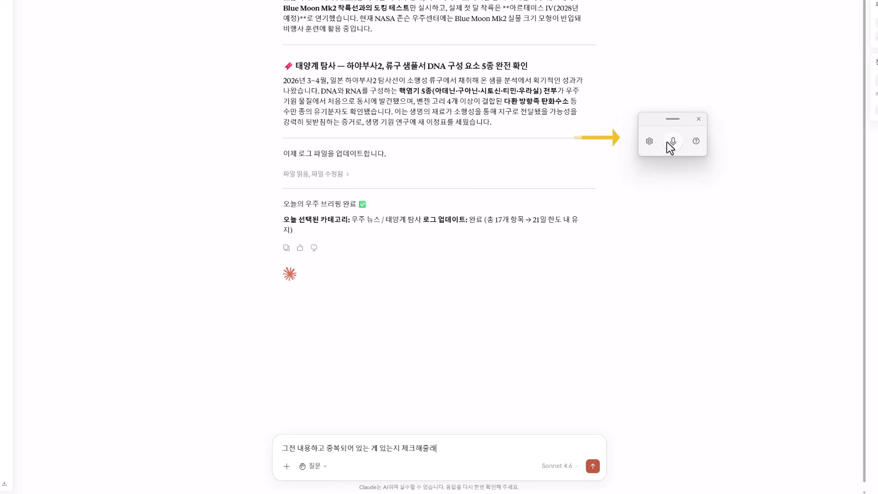
pyautogui.click(703, 118)
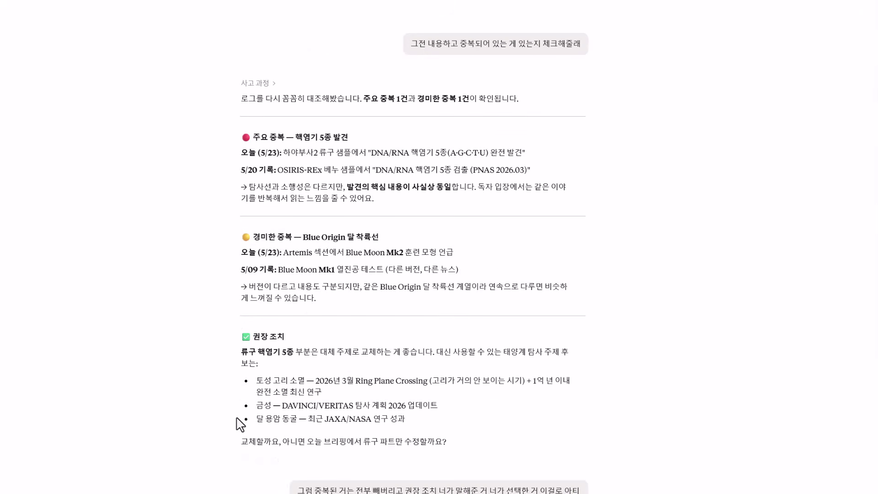
# - Review Claude's duplicate check and the /universe-autopilot run, including the keyword selection, research brief and WordPress draft stages
pyautogui.scroll(-3, 729, 337)
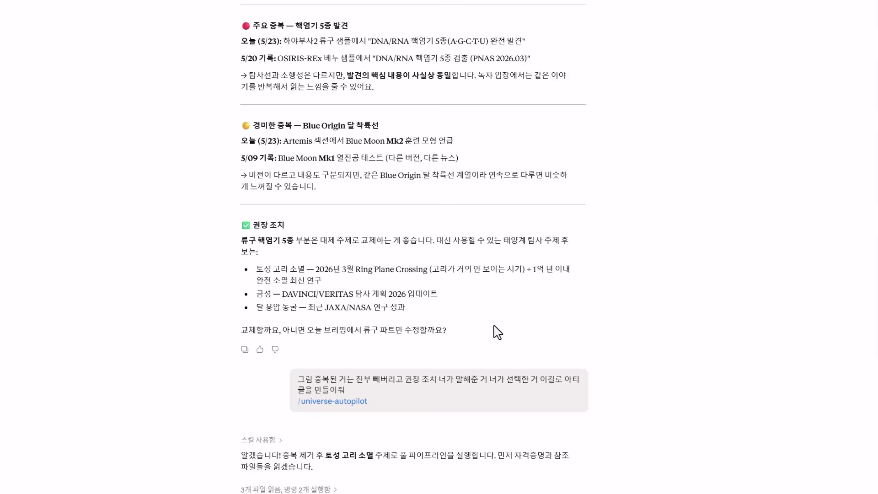
pyautogui.scroll(-3, 350, 306)
pyautogui.moveTo(320, 296)
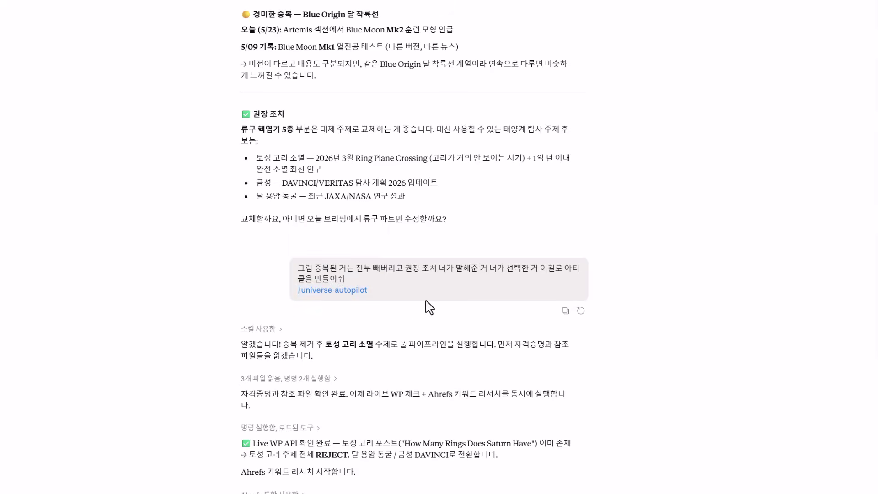
pyautogui.scroll(-6, 639, 301)
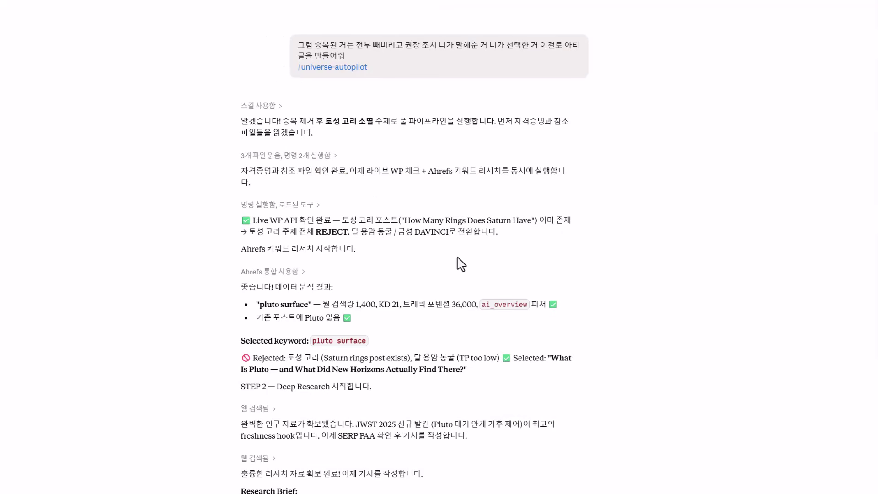
pyautogui.scroll(-10, 366, 208)
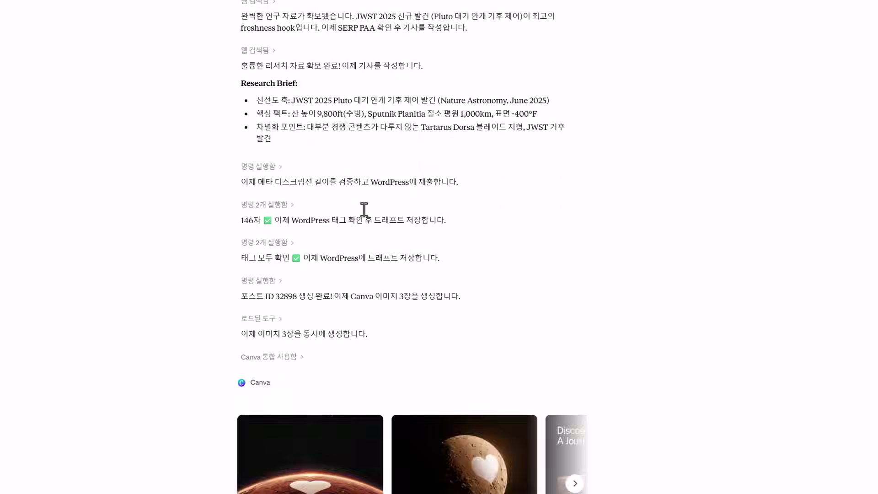
pyautogui.scroll(-3, 503, 206)
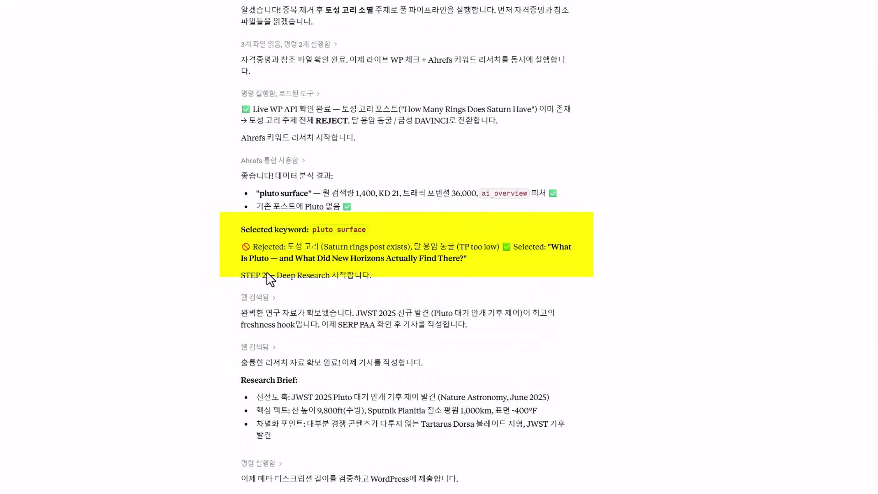
pyautogui.scroll(-5, 619, 231)
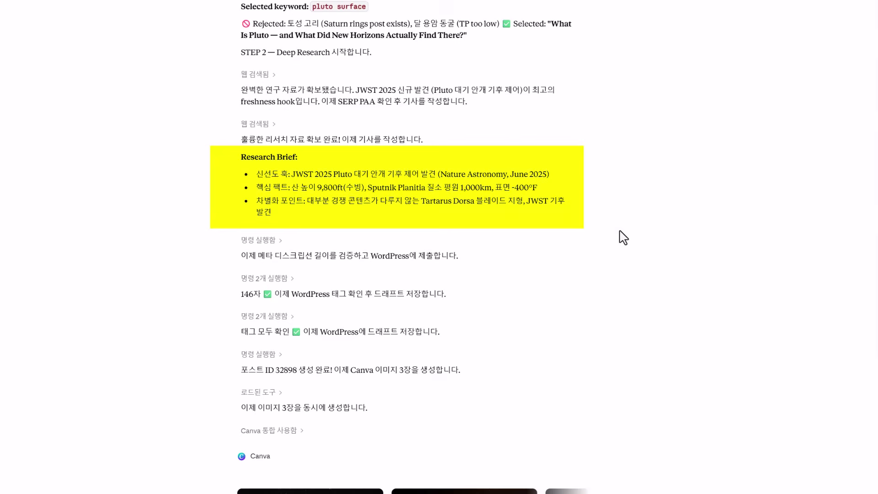
pyautogui.scroll(-7, 436, 178)
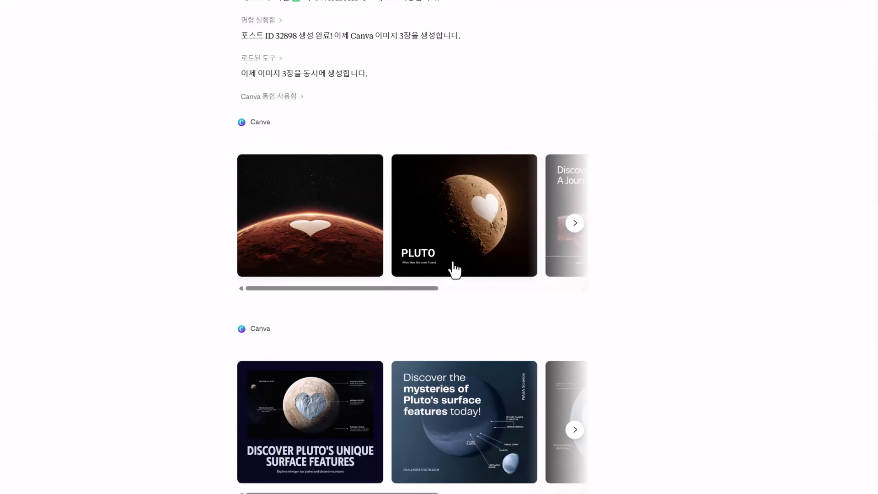
# - Browse the generated Canva image sets for the Pluto article, and review the image double-check results and final pipeline report
pyautogui.scroll(-8, 348, 178)
pyautogui.hscroll(5, 348, 179)
pyautogui.moveTo(464, 145); pyautogui.dragTo(315, 149)
pyautogui.scroll(7, 179, 178)
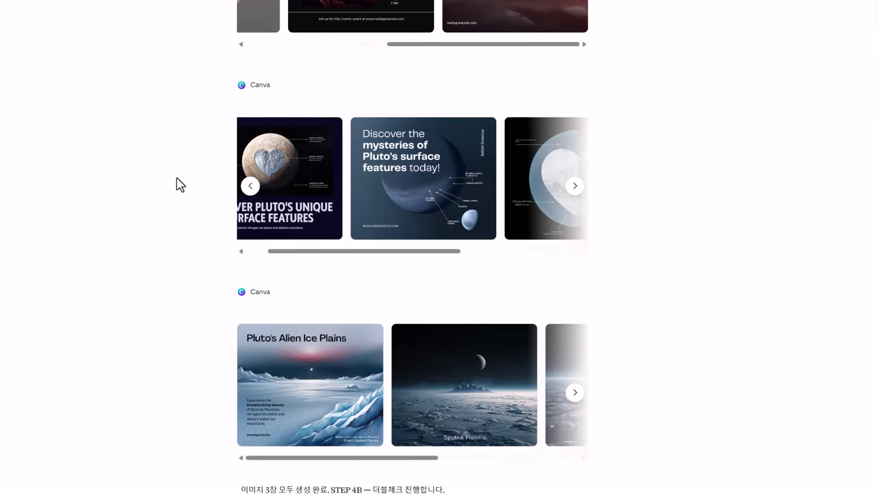
pyautogui.scroll(-15, 100, 128)
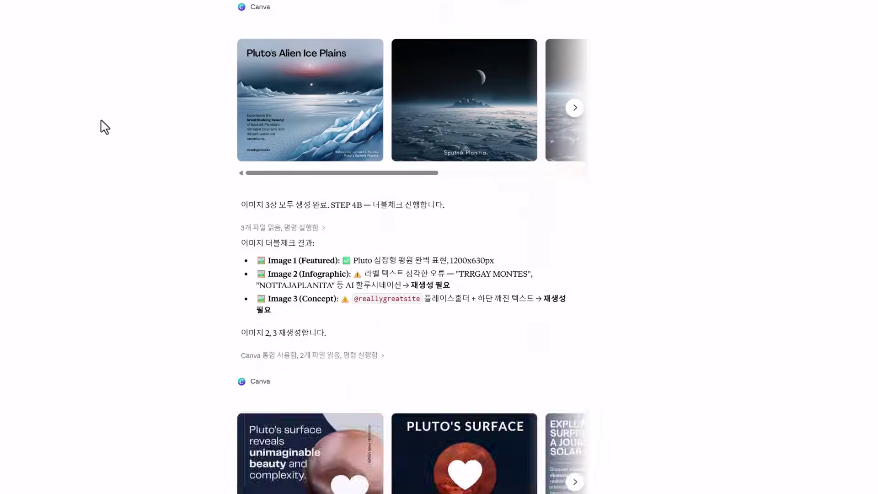
pyautogui.scroll(-5, 161, 193)
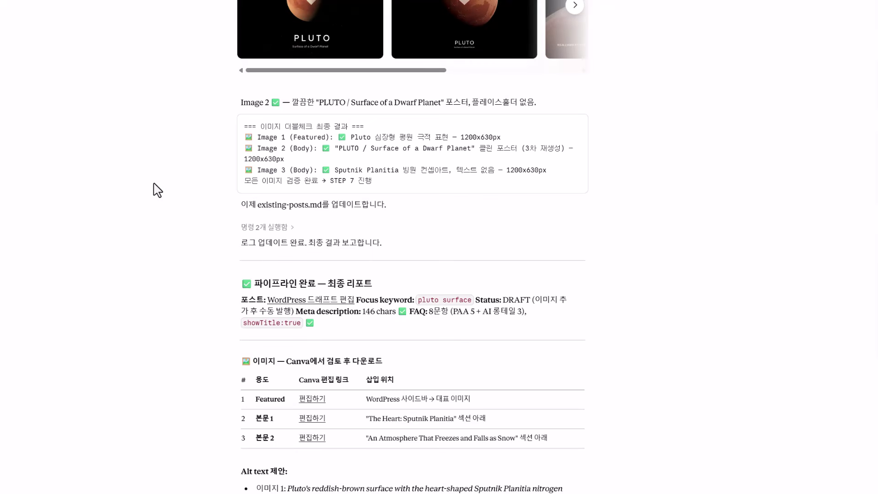
pyautogui.scroll(-5, 158, 189)
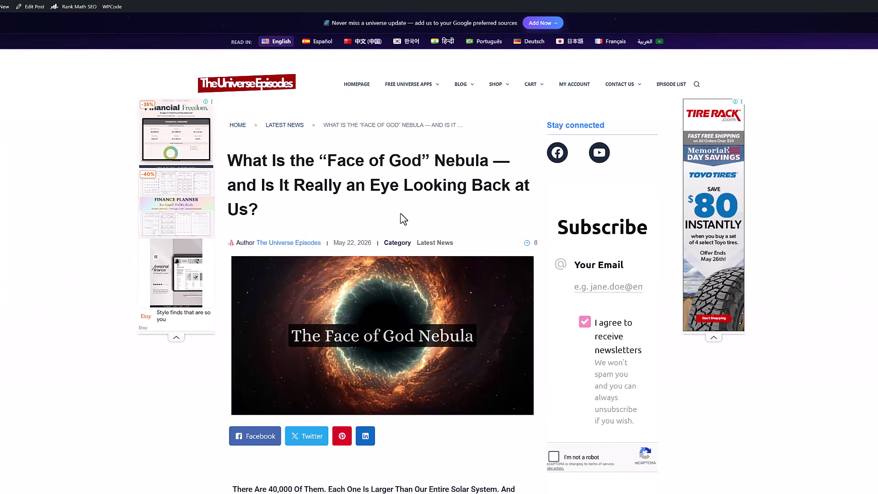
# - Switch to the published "Face of God" Nebula article and examine its featured image, body images, captions and text
pyautogui.scroll(-2, 405, 216)
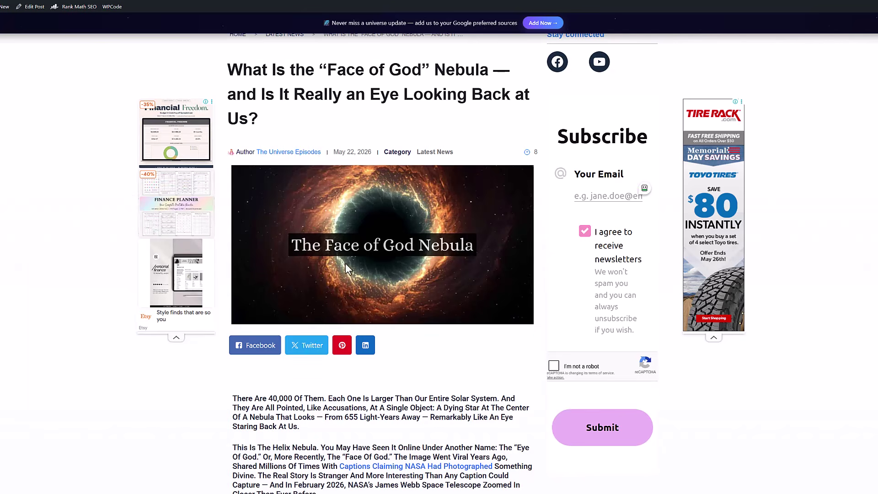
pyautogui.scroll(-4, 345, 262)
pyautogui.scroll(4, 326, 177)
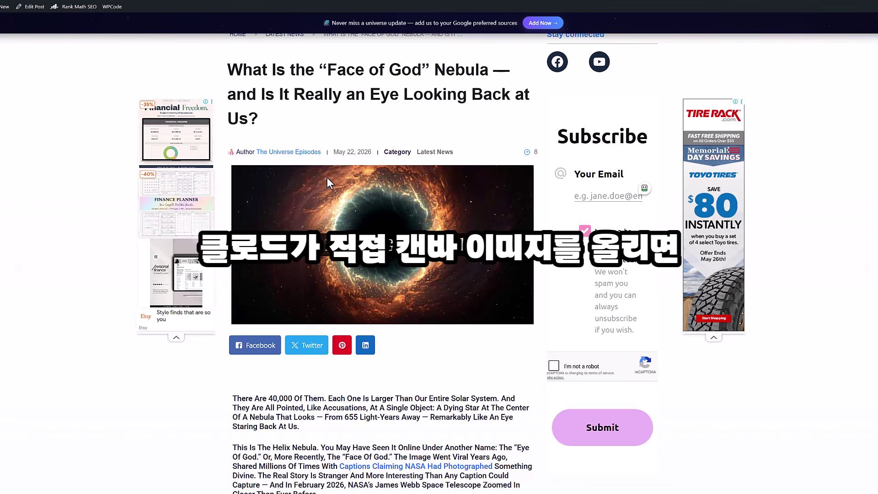
pyautogui.scroll(-2, 383, 205)
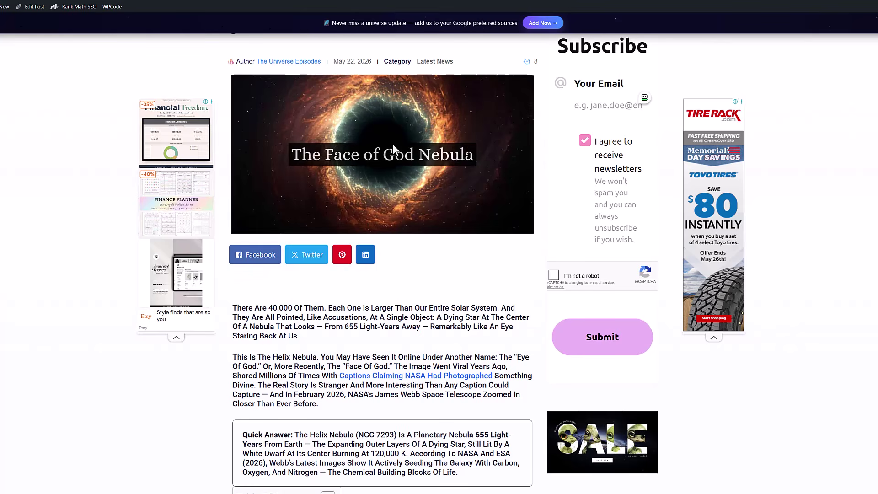
pyautogui.scroll(-10, 402, 151)
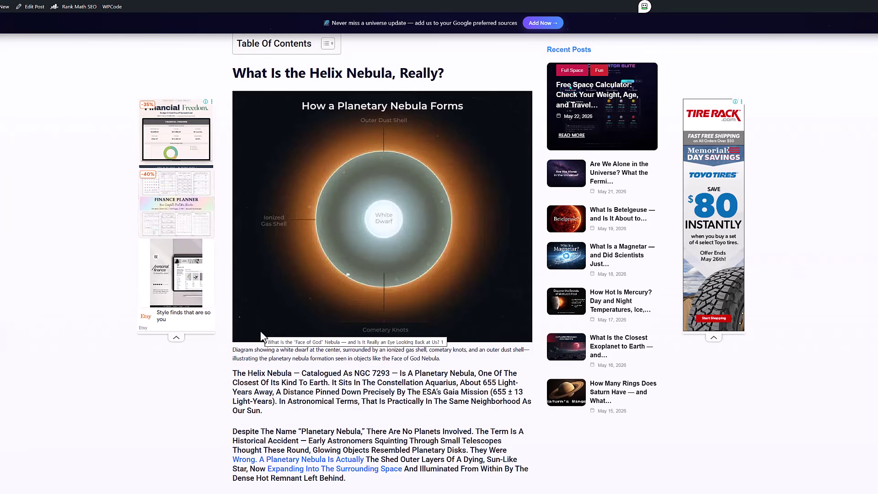
pyautogui.scroll(-6, 364, 303)
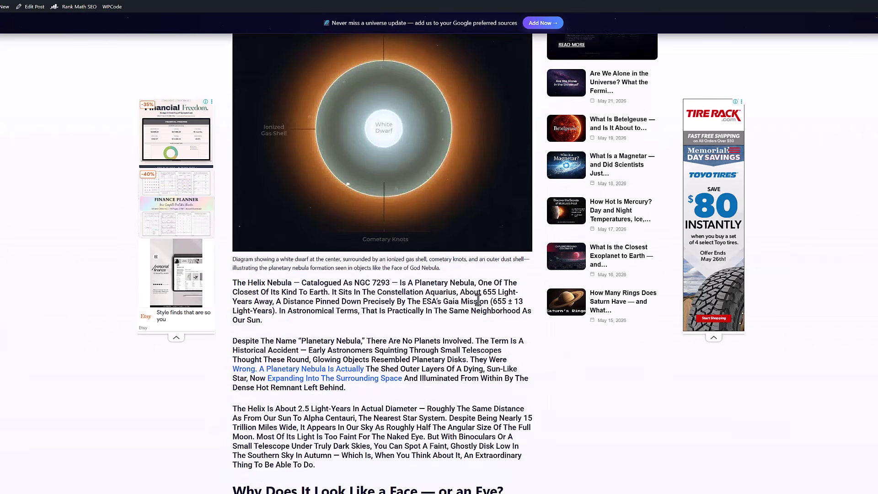
pyautogui.scroll(-10, 483, 304)
pyautogui.scroll(-8, 479, 298)
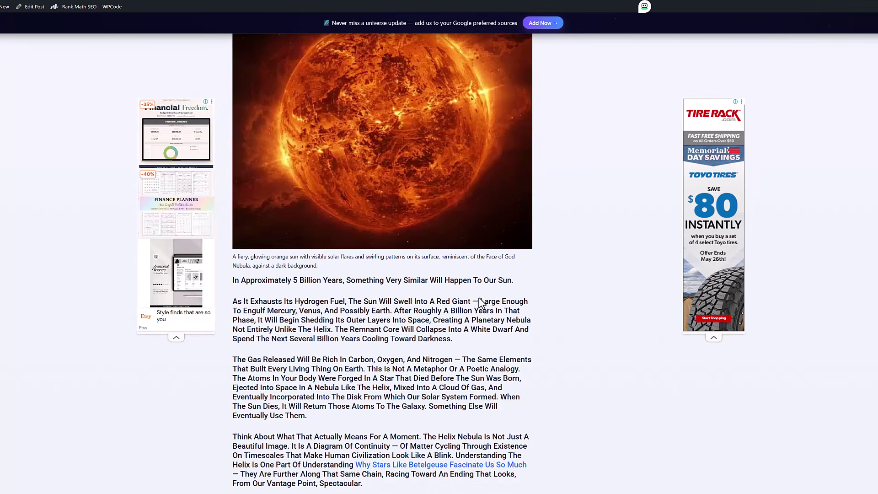
pyautogui.scroll(4, 480, 303)
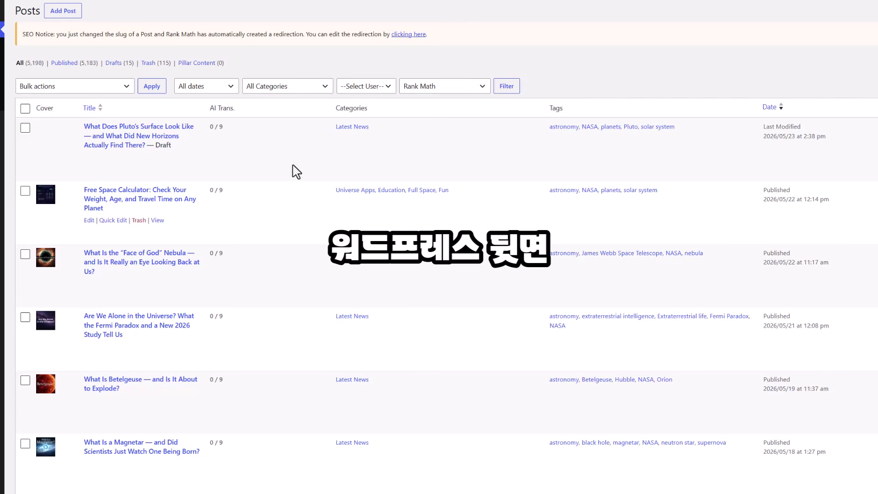
# - Open the Pluto's surface draft from the WordPress posts list and review its text through to the generated FAQs
pyautogui.moveTo(149, 132)
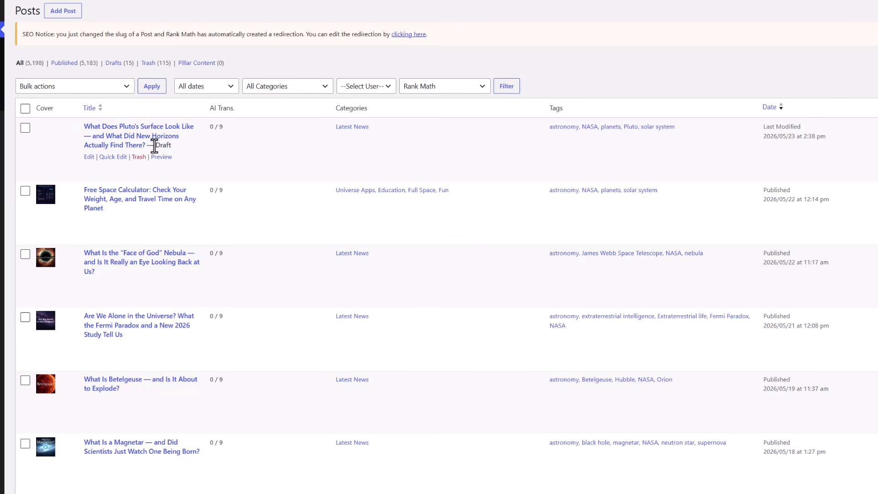
pyautogui.click(139, 143)
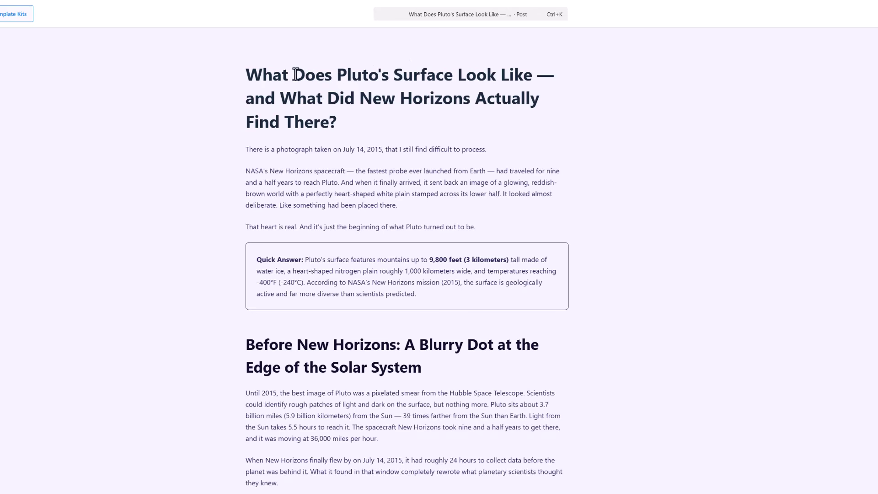
pyautogui.scroll(-15, 344, 169)
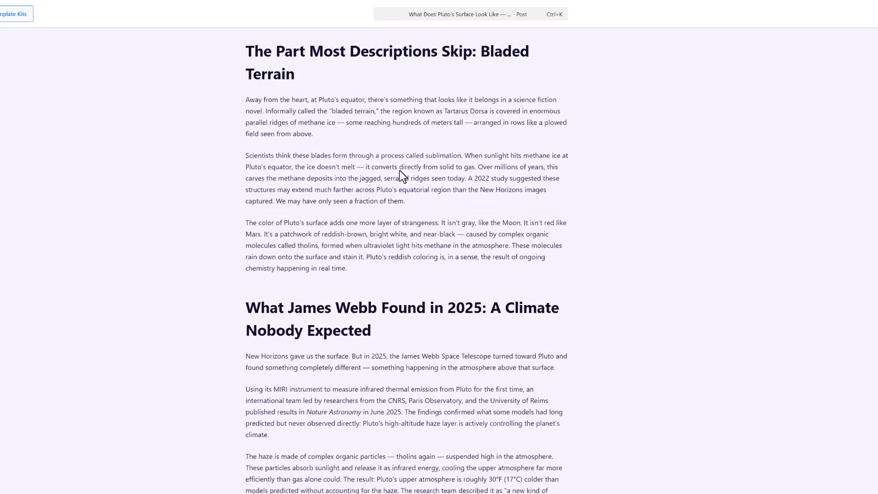
pyautogui.scroll(-8, 399, 170)
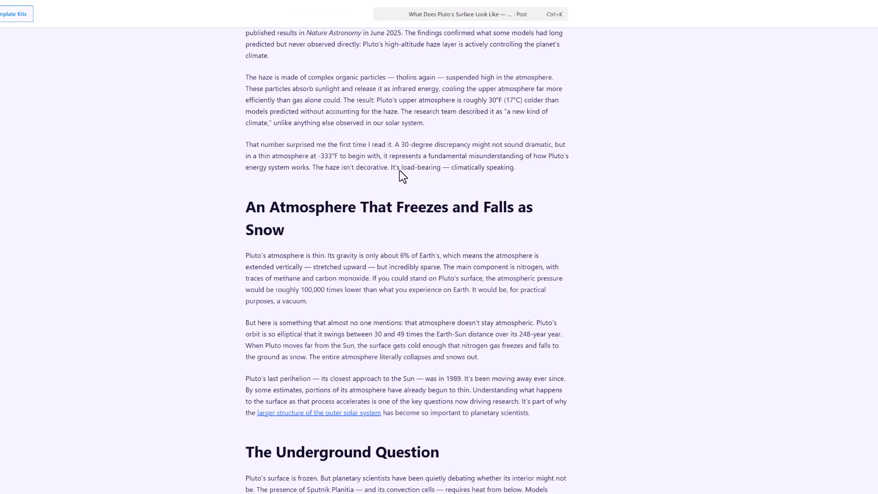
pyautogui.scroll(-5, 399, 170)
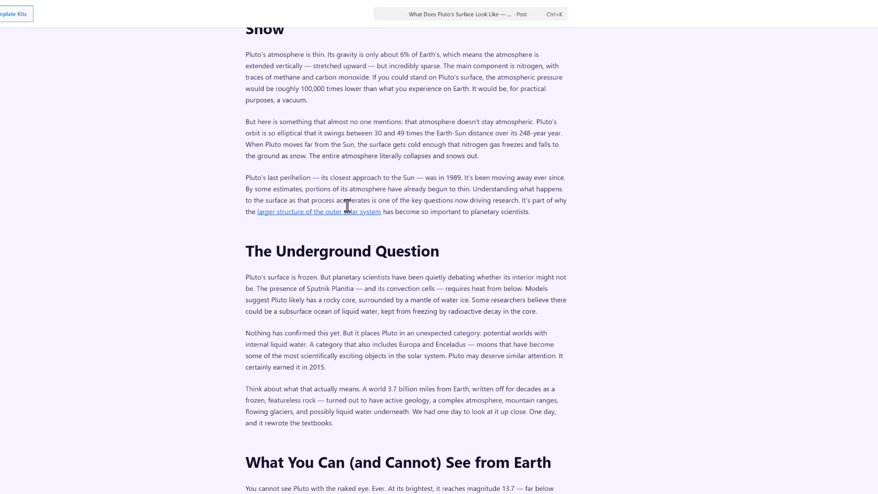
pyautogui.scroll(-10, 450, 180)
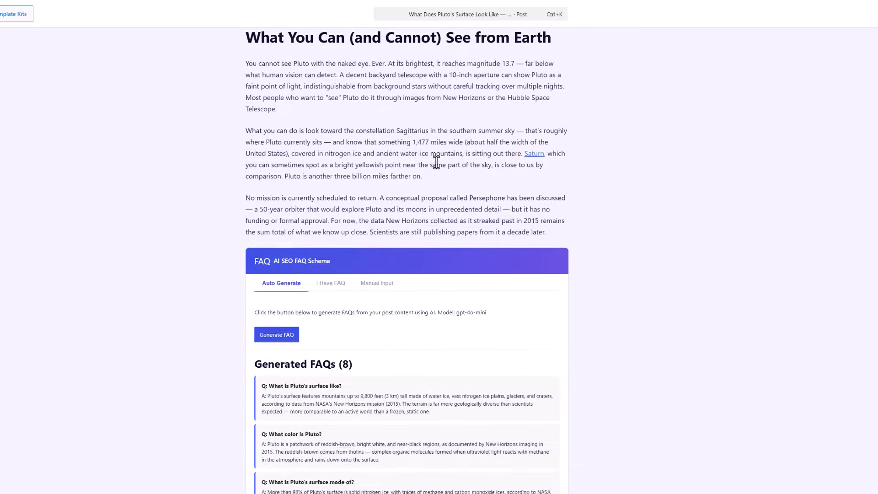
pyautogui.scroll(-4, 436, 163)
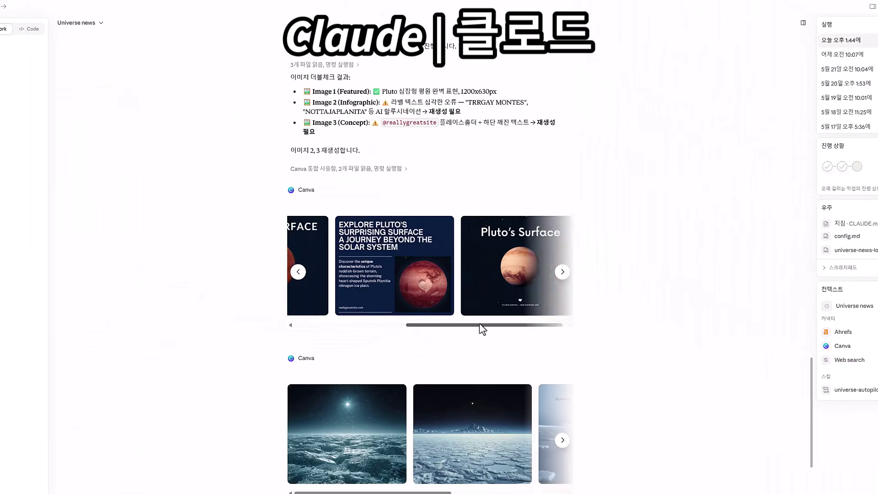
# - Switch to the Claude chat, browse the generated Pluto images and open the "Pluto's Surface" planet poster in Canva
pyautogui.moveTo(442, 323); pyautogui.dragTo(392, 324)
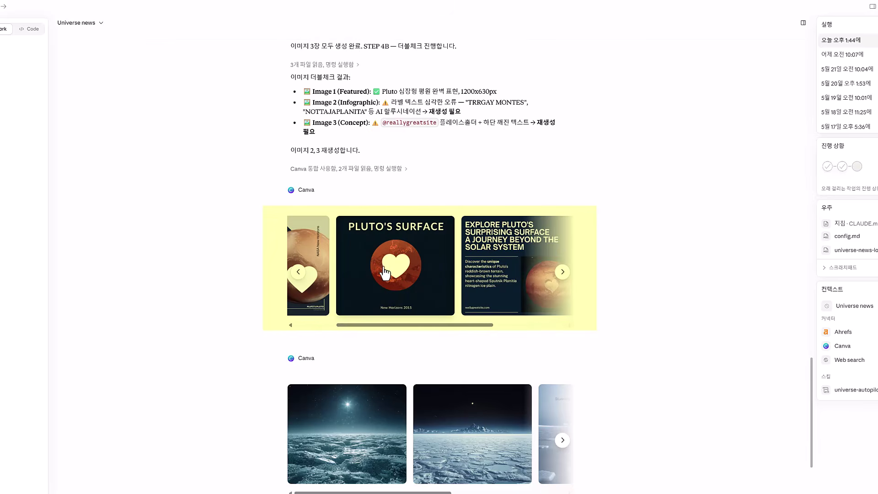
pyautogui.click(401, 272)
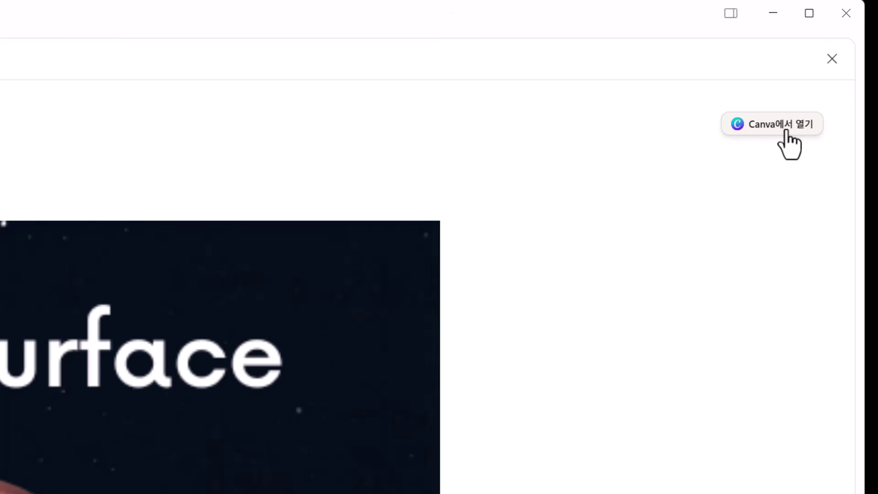
pyautogui.click(786, 130)
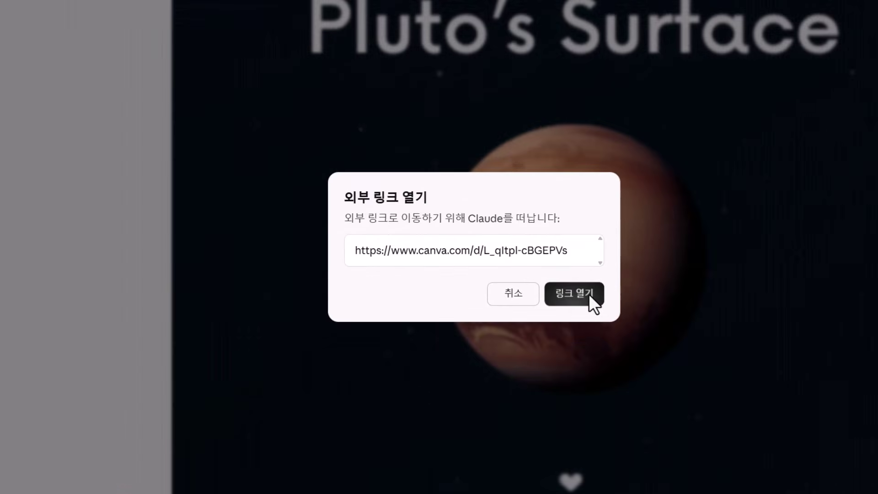
pyautogui.click(589, 295)
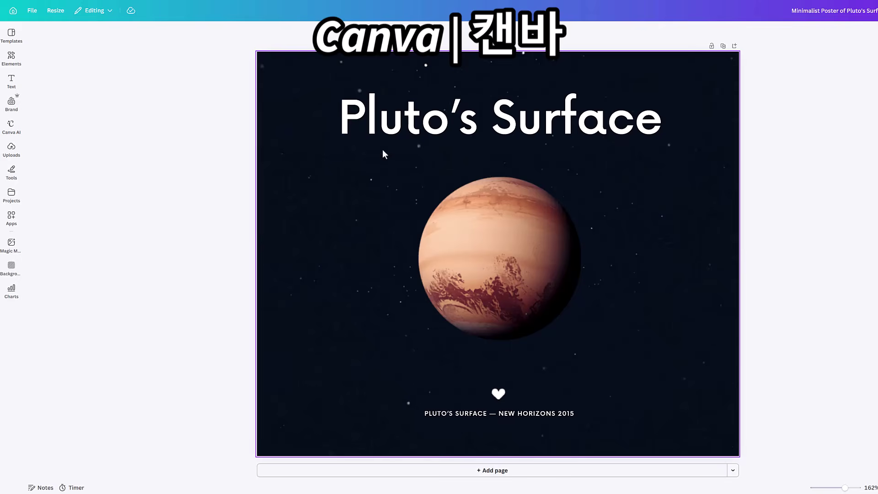
# - Resize the "Pluto's Surface" poster to the custom size of 1200 × 630 px
pyautogui.click(407, 125)
pyautogui.click(482, 247)
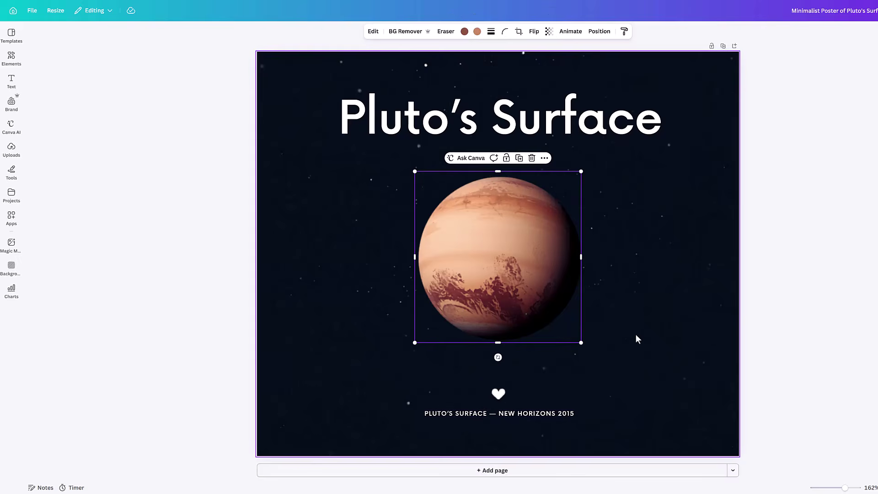
pyautogui.click(145, 175)
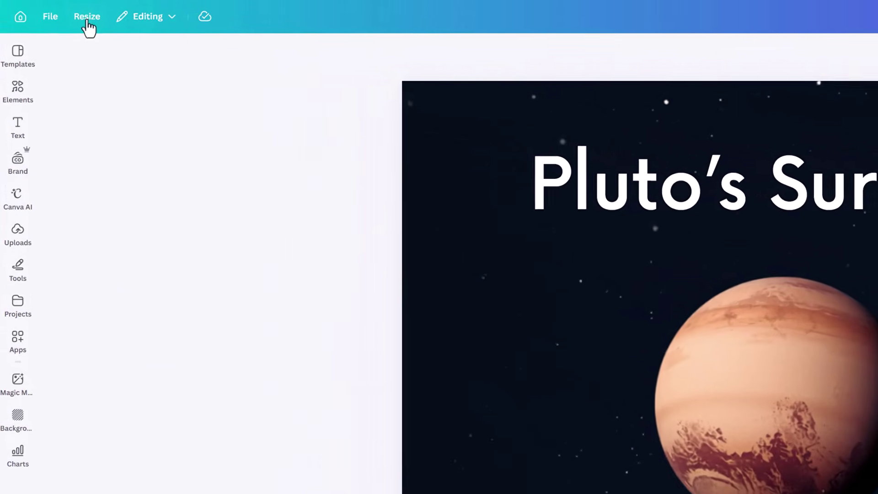
pyautogui.click(87, 20)
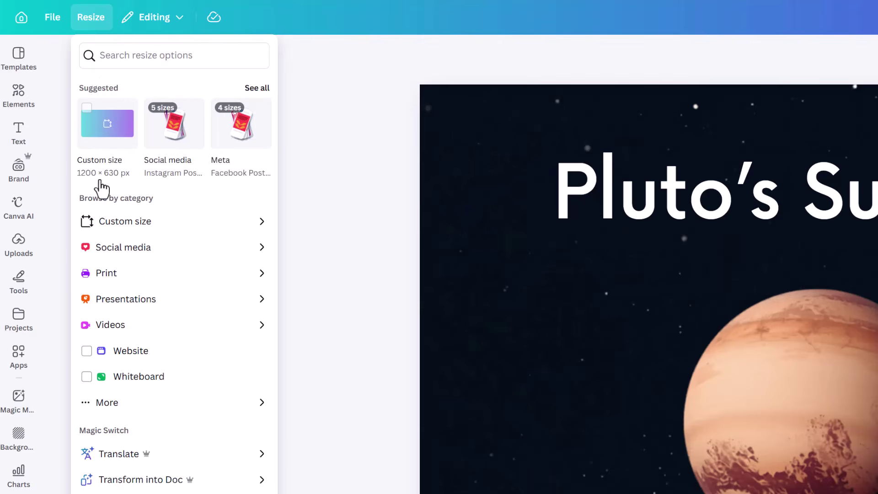
pyautogui.click(88, 112)
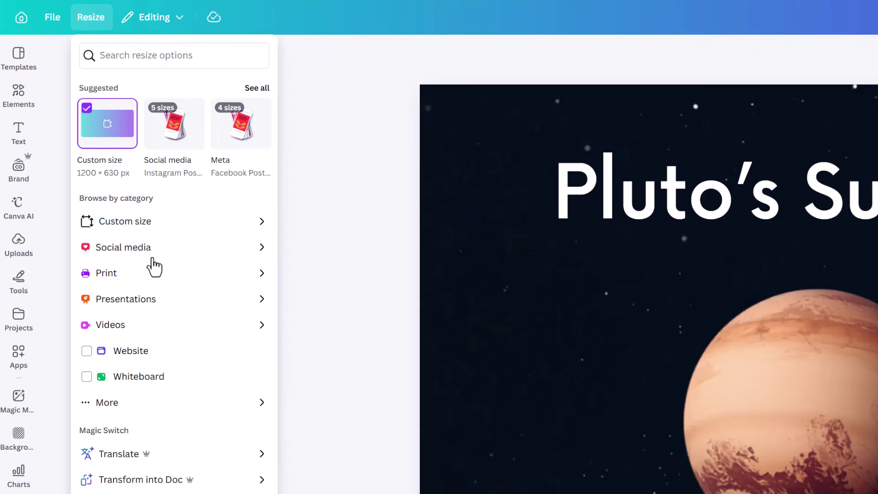
pyautogui.click(220, 492)
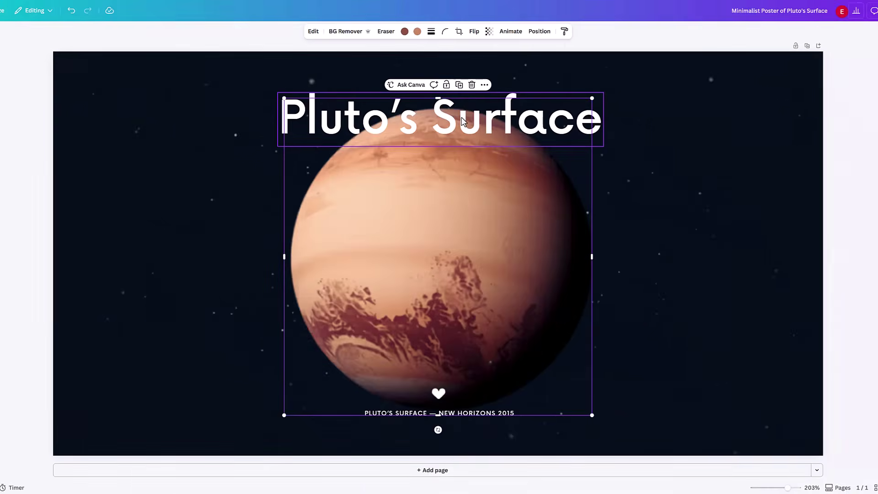
# - Reposition the planet and title on the poster so the planet sits just below the "Pluto's Surface" heading
pyautogui.moveTo(462, 114); pyautogui.dragTo(461, 210)
pyautogui.moveTo(496, 272); pyautogui.dragTo(495, 247)
pyautogui.moveTo(459, 122); pyautogui.dragTo(463, 142)
pyautogui.moveTo(538, 137); pyautogui.dragTo(535, 129)
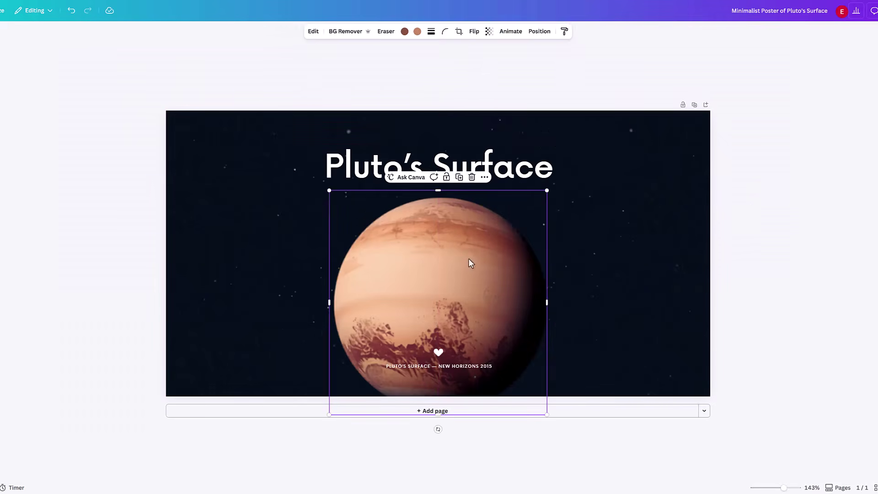
pyautogui.click(760, 200)
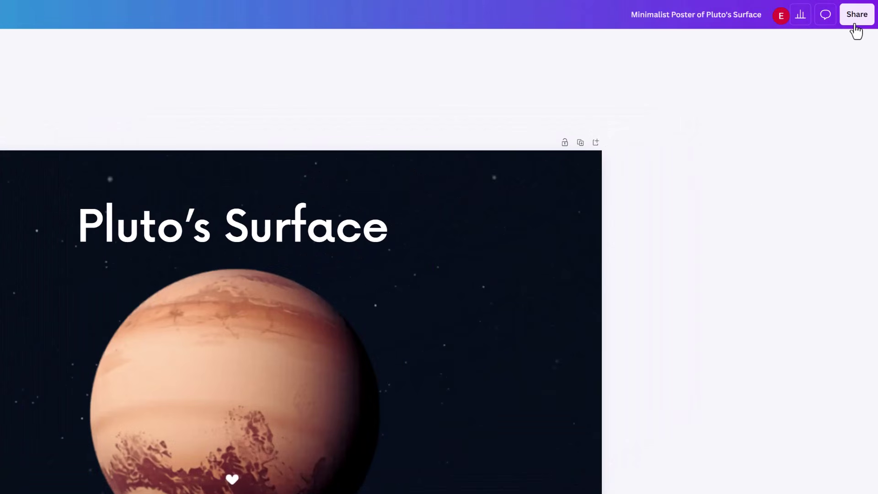
# - Download the poster as a 1,200 × 630 px JPG with low quality
pyautogui.click(854, 24)
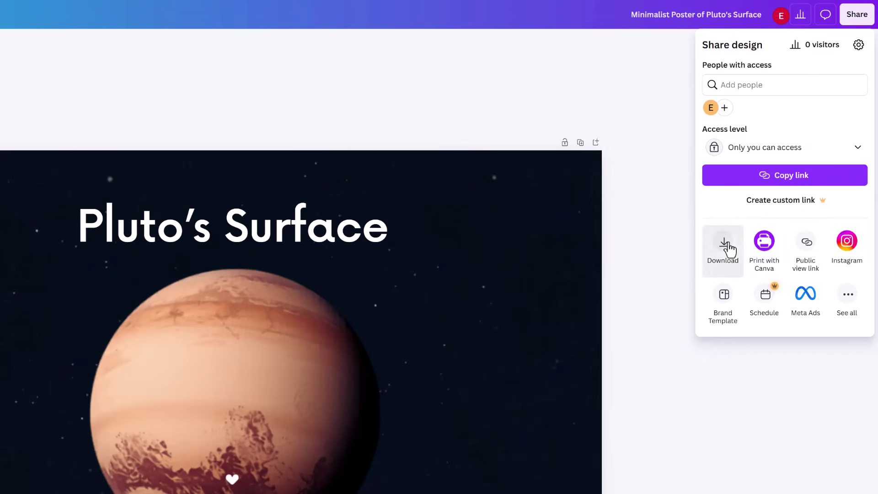
pyautogui.click(723, 245)
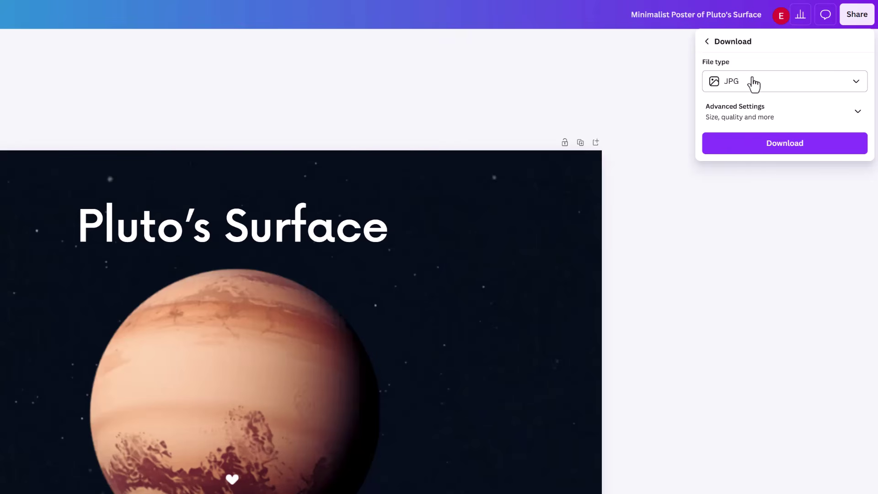
pyautogui.click(777, 113)
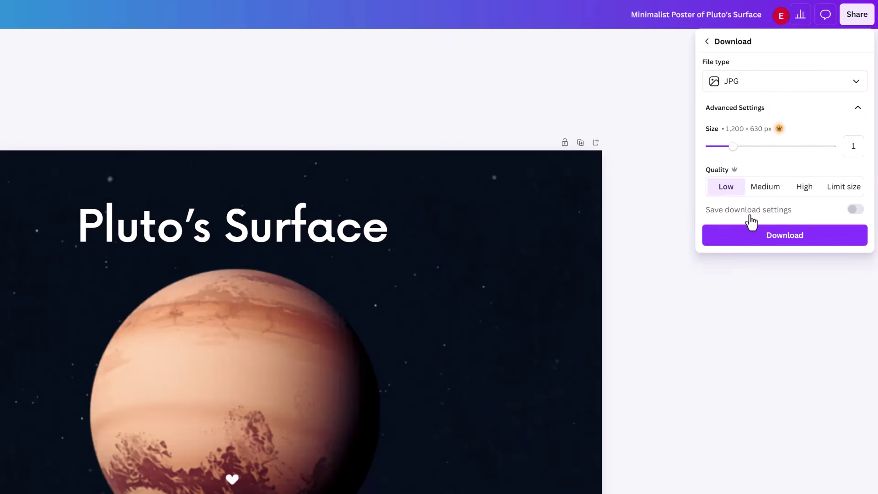
pyautogui.click(769, 242)
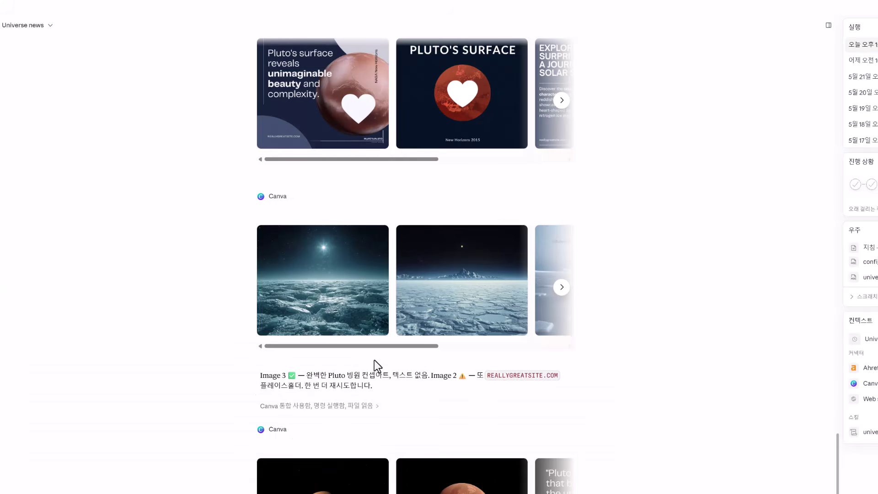
# - Return to the Claude chat and open the "Exploring the Icy Plains of Pluto" astronaut image in Canva
pyautogui.moveTo(370, 344); pyautogui.dragTo(531, 346)
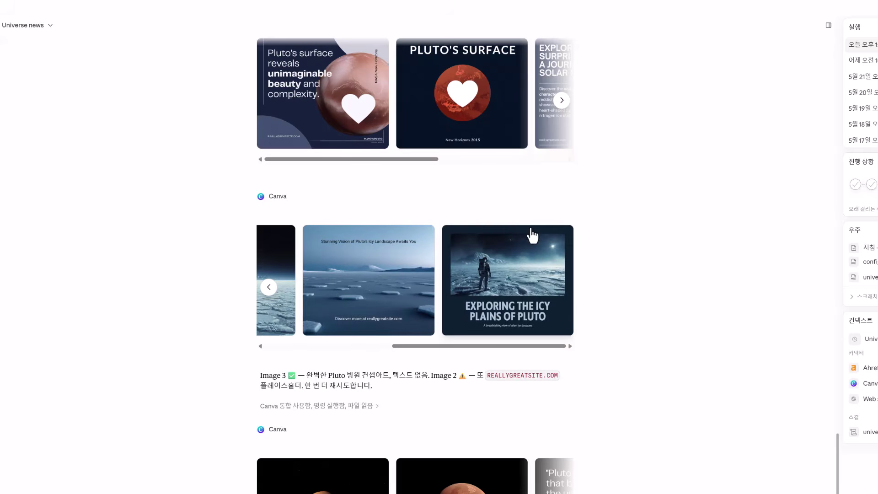
pyautogui.click(516, 298)
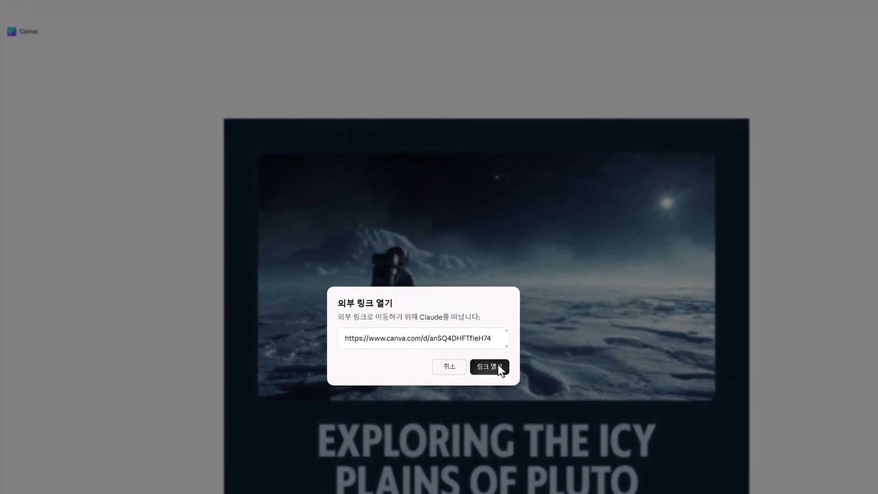
pyautogui.click(499, 364)
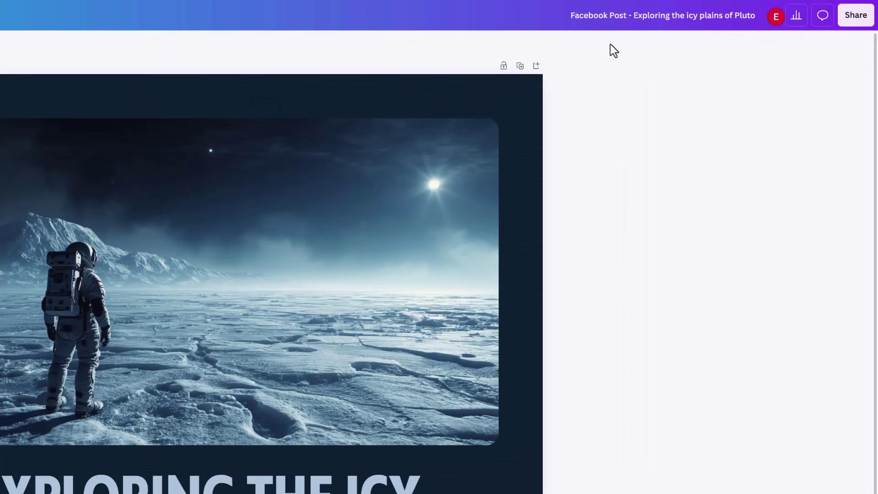
# - Remove the "Facebook Post -" prefix so the design is named "Exploring the icy plains of Pluto", and download it
pyautogui.moveTo(630, 17); pyautogui.dragTo(578, 17)
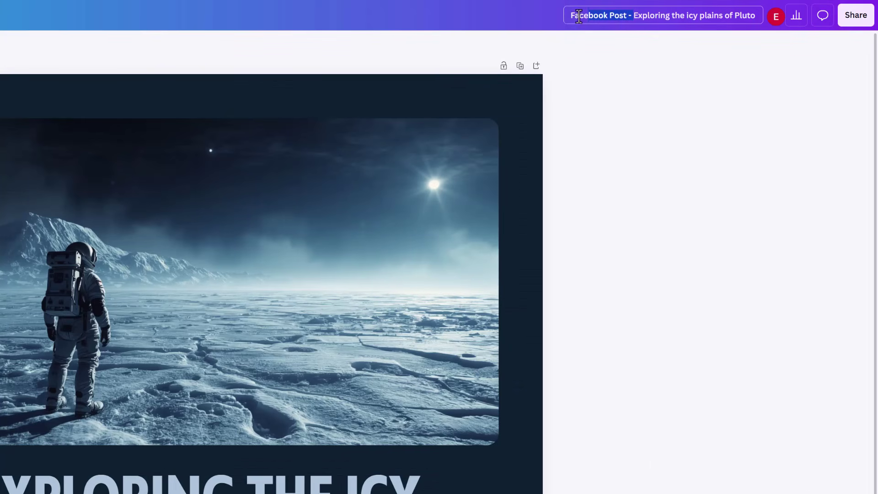
pyautogui.press('BackSpace')
pyautogui.press('Return')
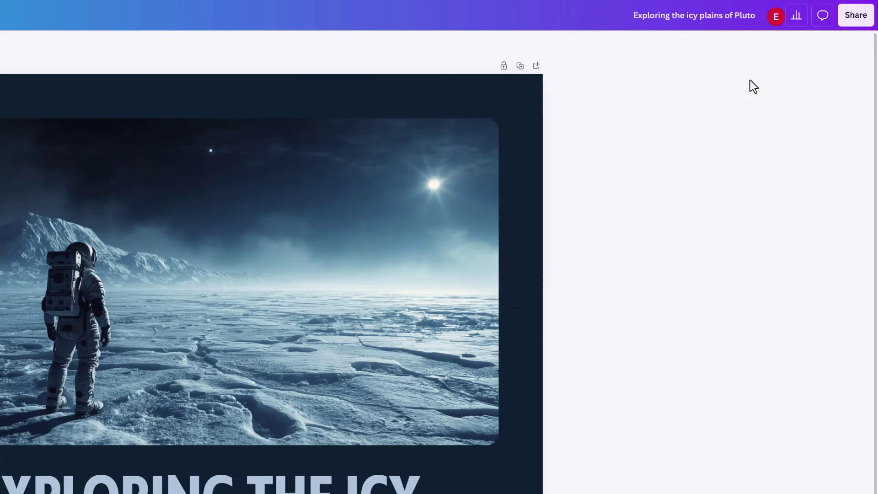
pyautogui.click(858, 17)
pyautogui.click(654, 231)
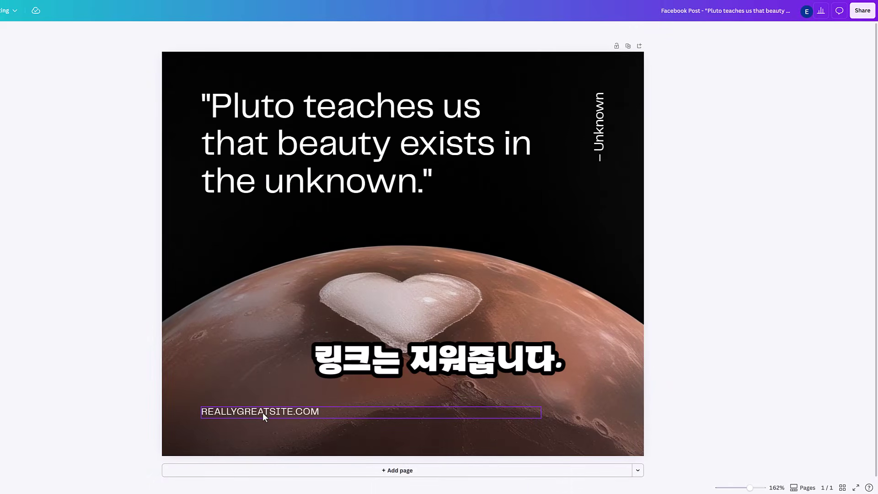
# - Delete the REALLYGREATSITE.COM link and the "– Unknown" credit from the "Pluto teaches us" quote image, and download it
pyautogui.click(262, 412)
pyautogui.press('Delete')
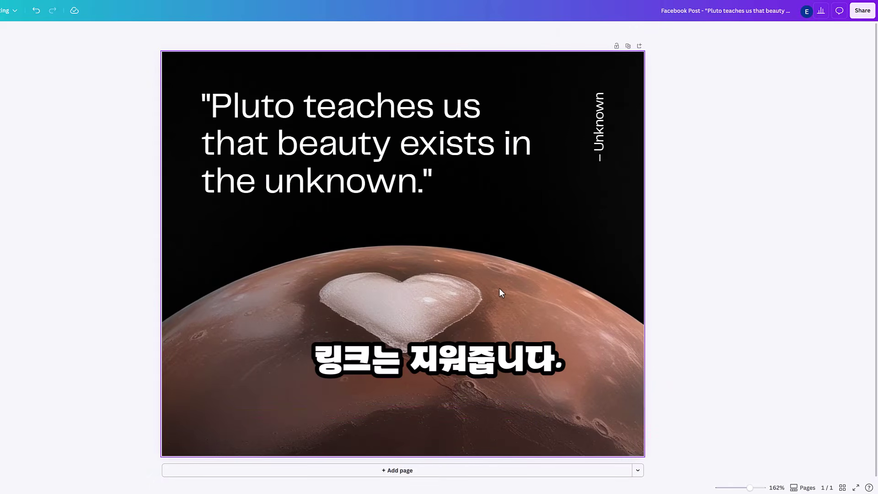
pyautogui.click(597, 158)
pyautogui.press('Delete')
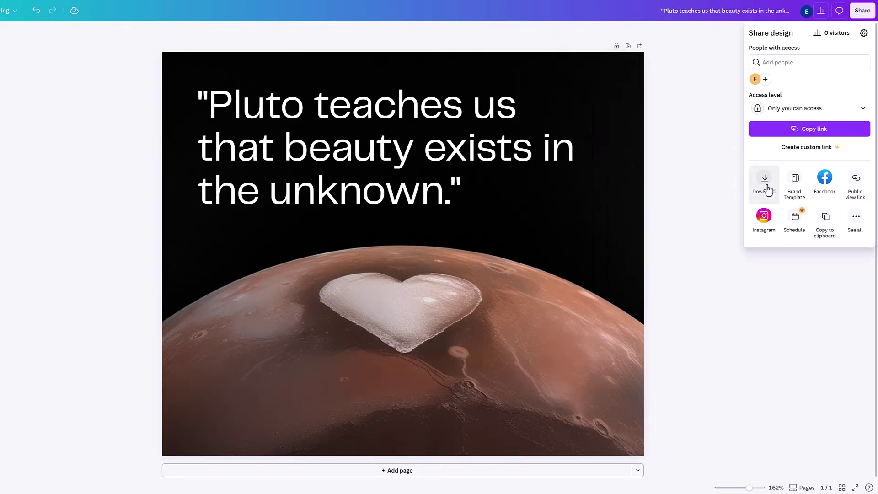
pyautogui.click(763, 231)
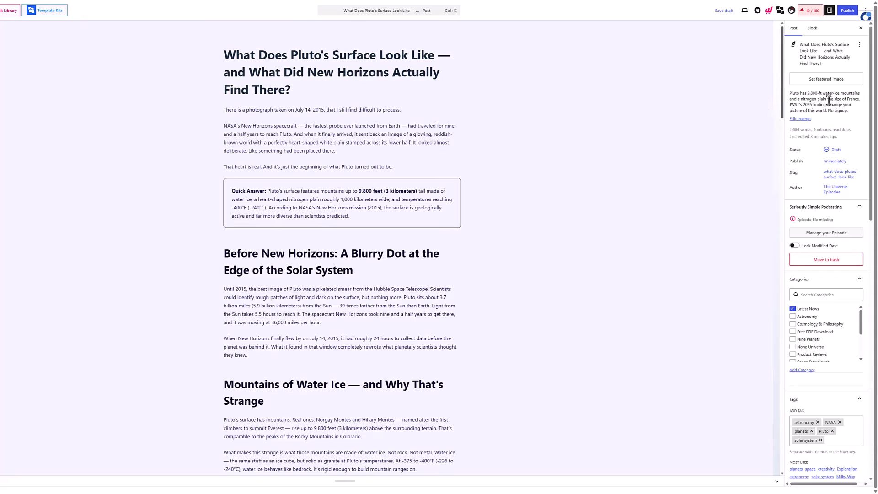
# - Upload the downloaded images in the WordPress Pluto draft and set the "Pluto's Surface" picture as its featured image
pyautogui.click(822, 80)
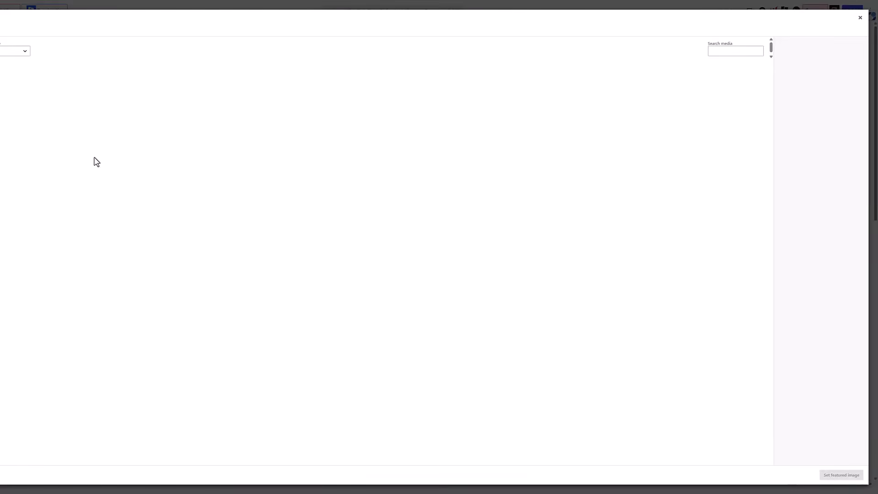
pyautogui.moveTo(97, 162); pyautogui.dragTo(259, 185)
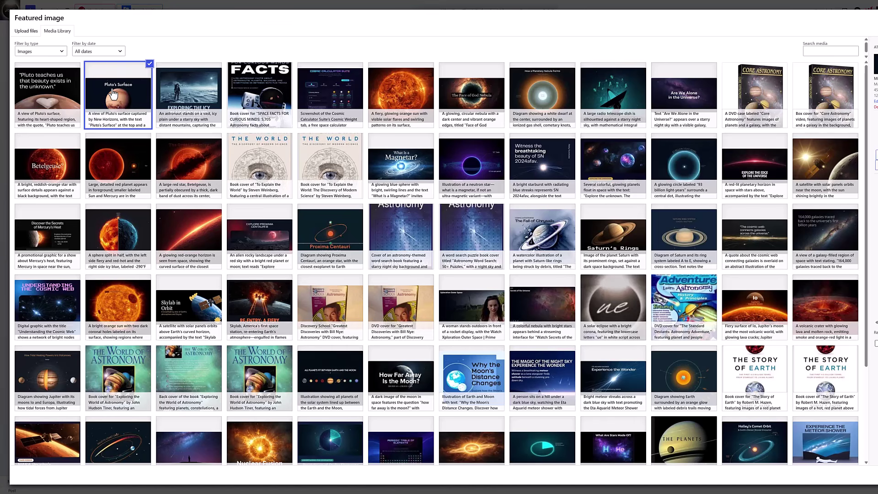
pyautogui.click(869, 474)
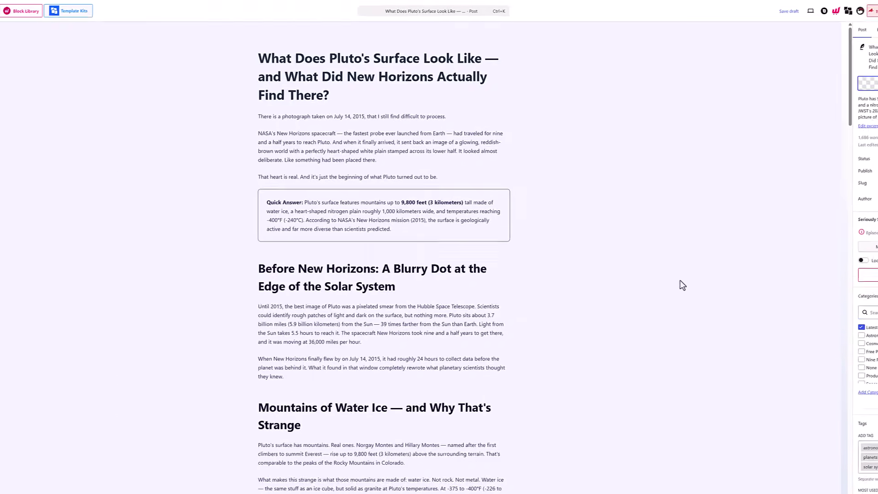
pyautogui.scroll(-5, 431, 225)
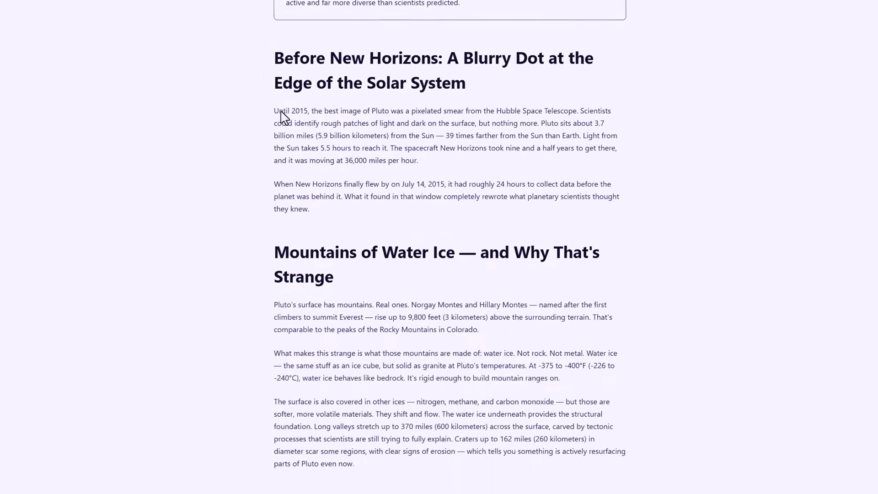
# - Insert the "Exploring the Icy Plains of Pluto" astronaut image below the "Mountains of Water Ice — and Why That's Strange" heading
pyautogui.click(348, 276)
pyautogui.press('Return')
pyautogui.write('/image')
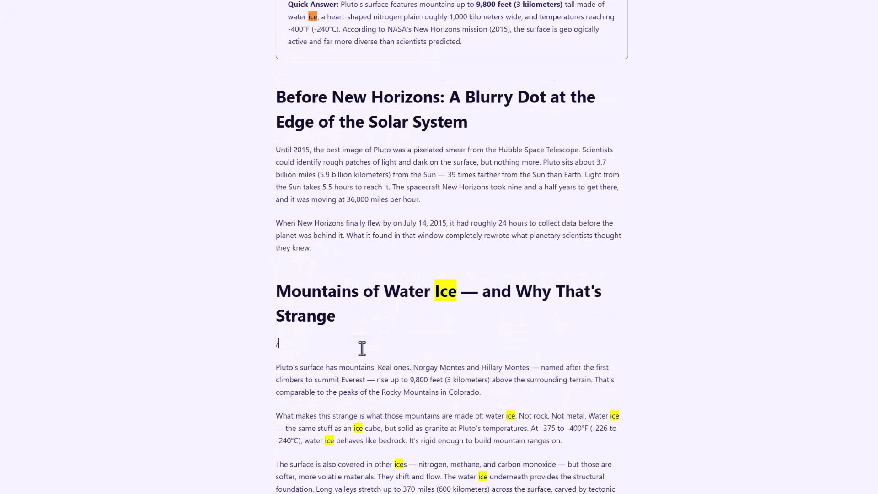
pyautogui.press('Return')
pyautogui.click(347, 401)
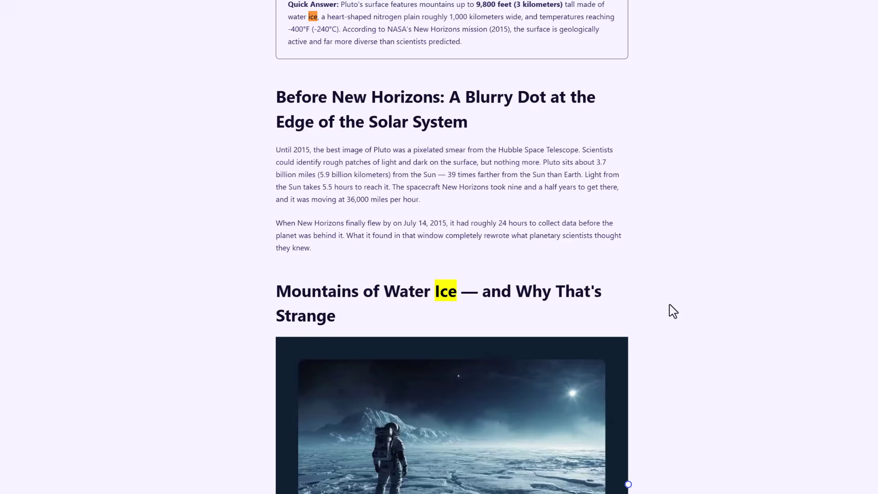
pyautogui.scroll(-15, 588, 249)
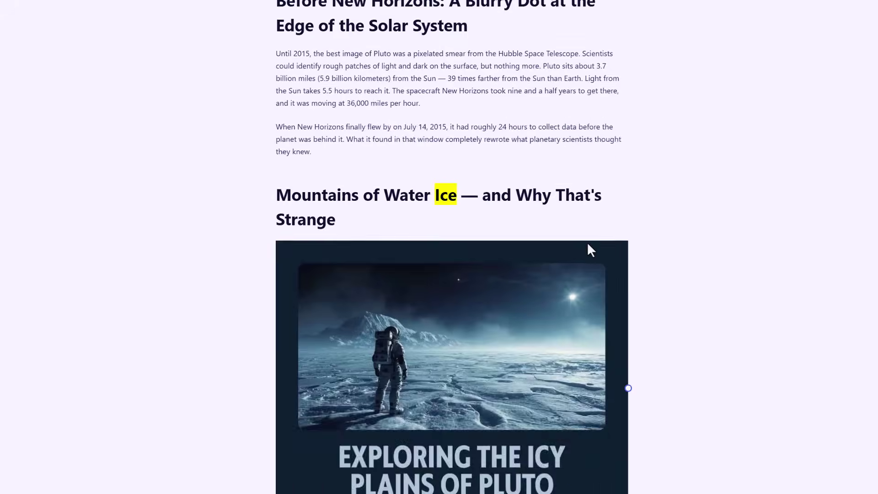
# - Publish the Pluto post after checking its categories, tags and featured image in the post settings
pyautogui.scroll(-8, 597, 251)
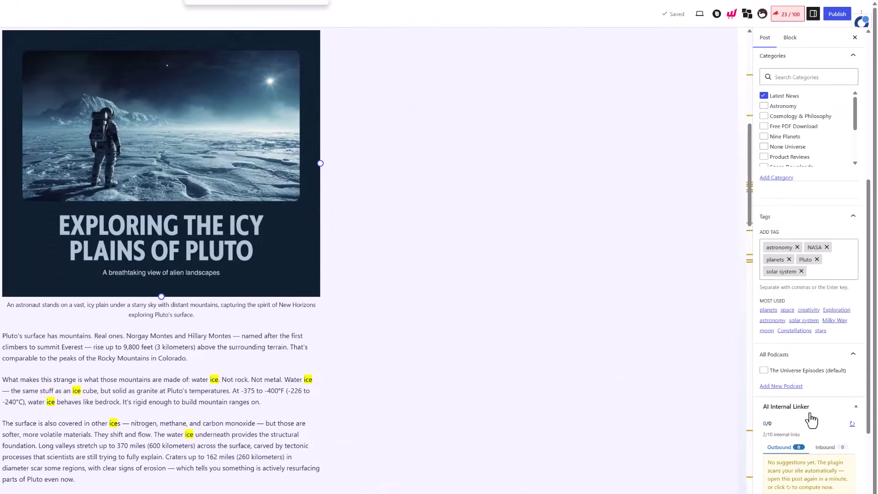
pyautogui.scroll(7, 813, 393)
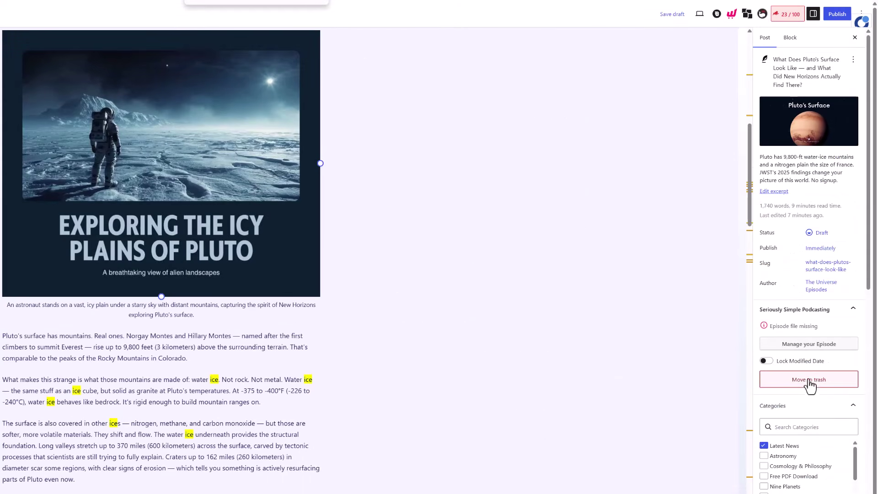
pyautogui.scroll(6, 436, 203)
pyautogui.scroll(4, 436, 203)
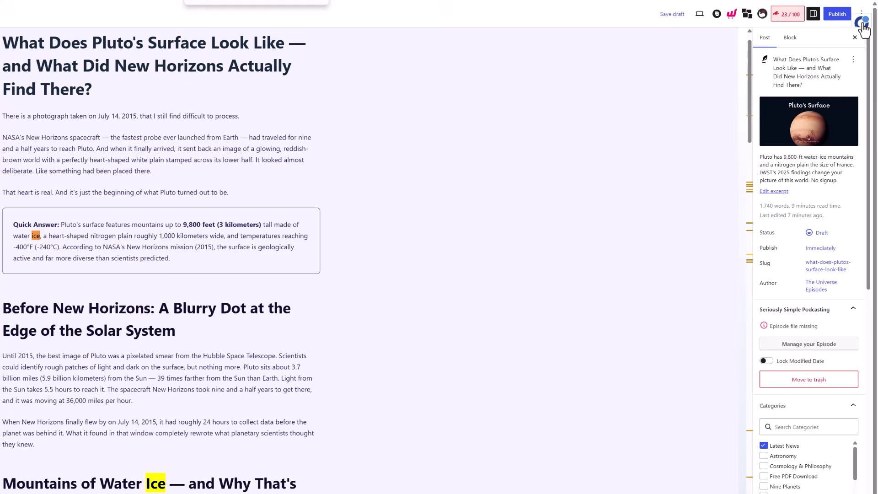
pyautogui.click(837, 14)
pyautogui.click(825, 18)
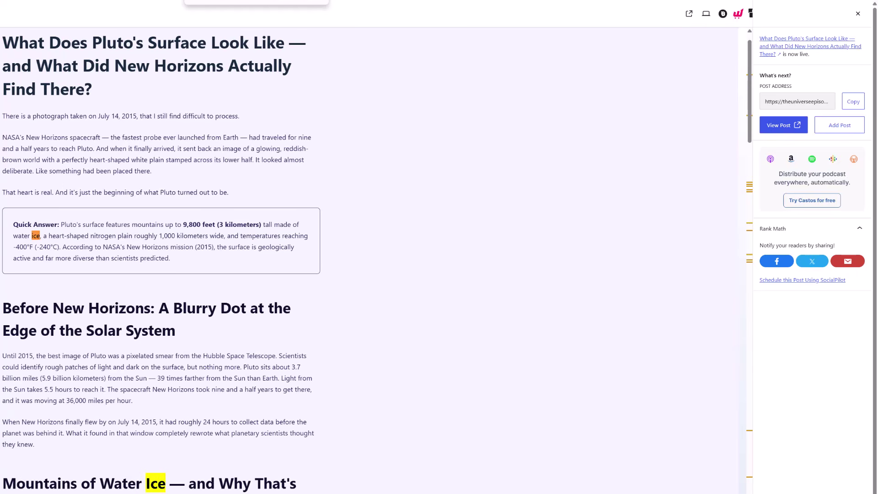
# - View the live Pluto post and examine it from the featured image down to the FAQs and tags
pyautogui.click(784, 125)
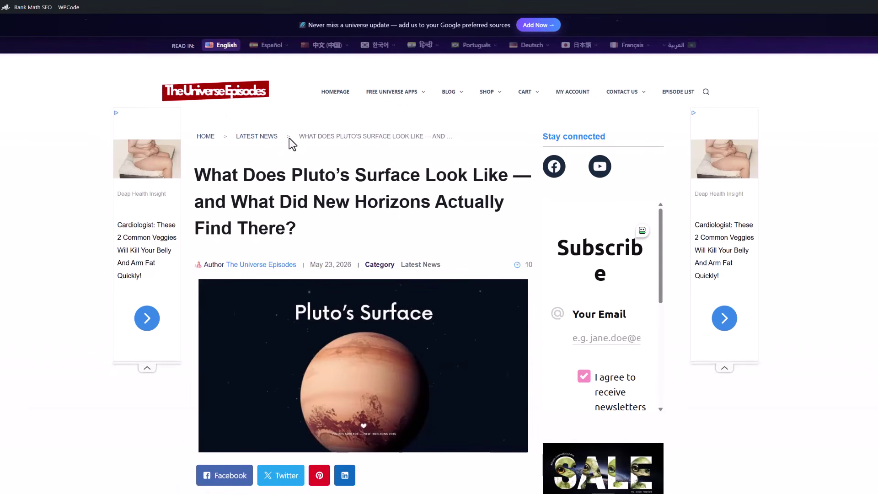
pyautogui.scroll(-4, 292, 145)
pyautogui.scroll(-8, 363, 163)
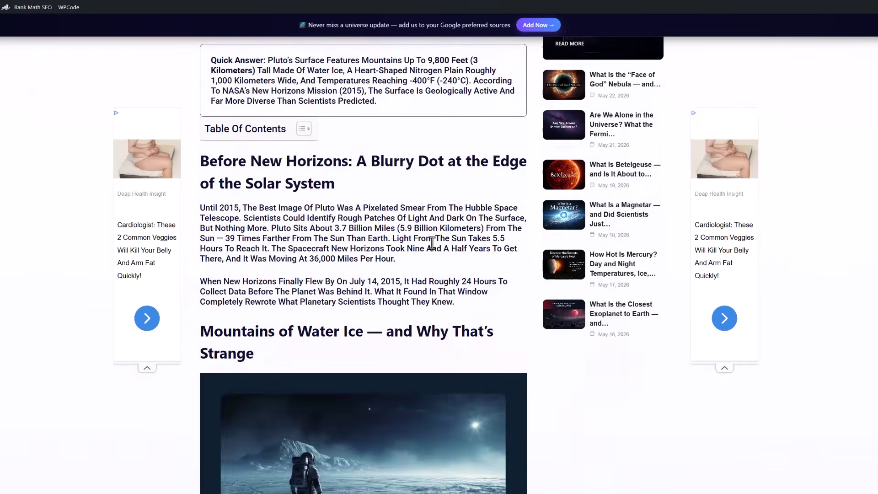
pyautogui.scroll(-20, 432, 242)
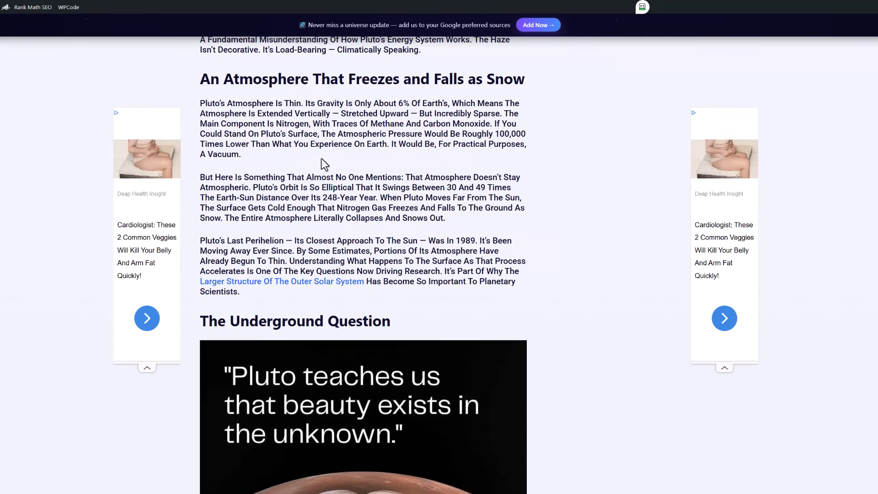
pyautogui.scroll(-20, 373, 256)
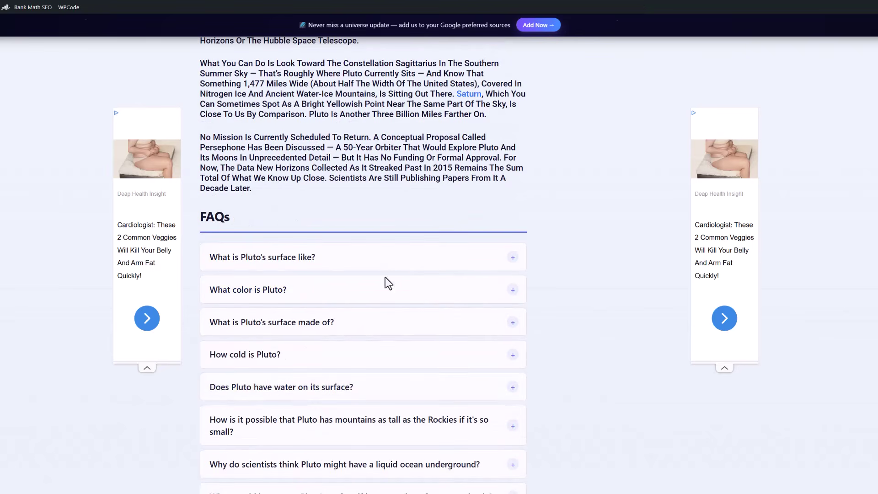
pyautogui.scroll(-9, 295, 318)
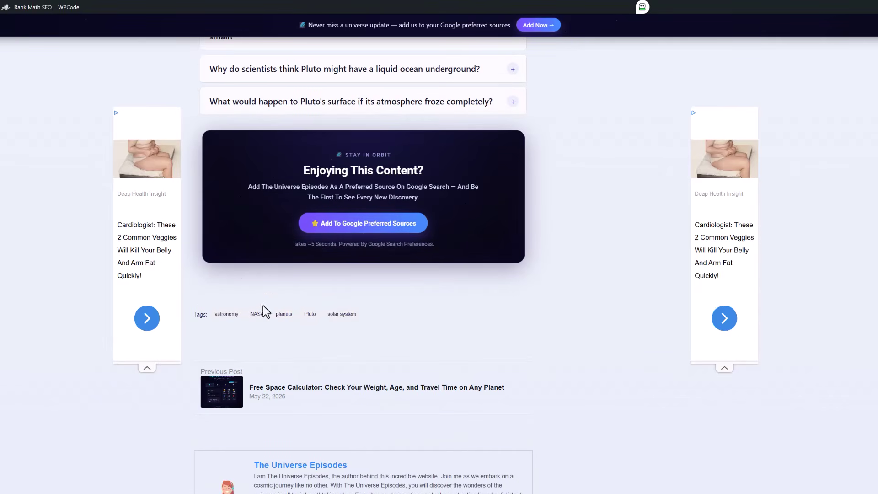
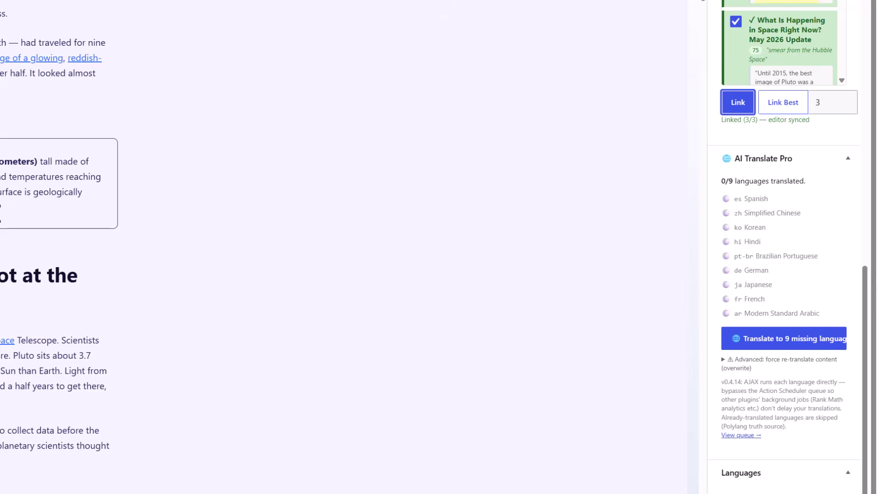
pyautogui.click(172, 294)
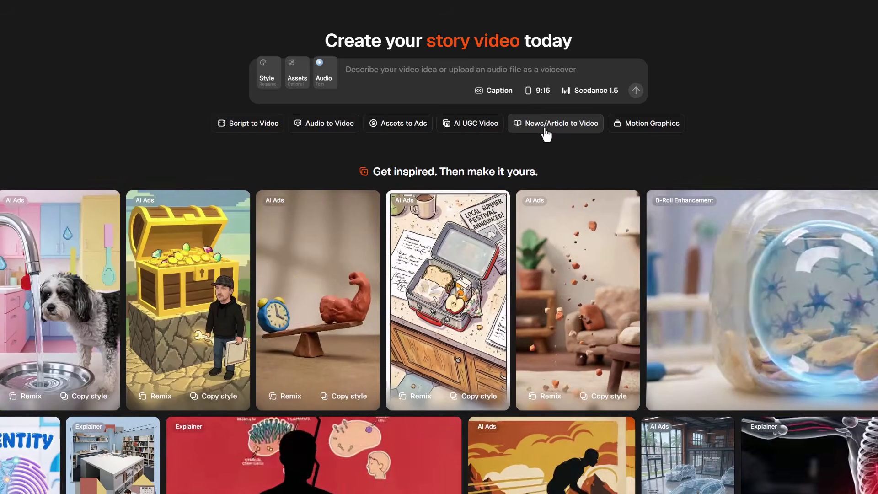
pyautogui.click(546, 130)
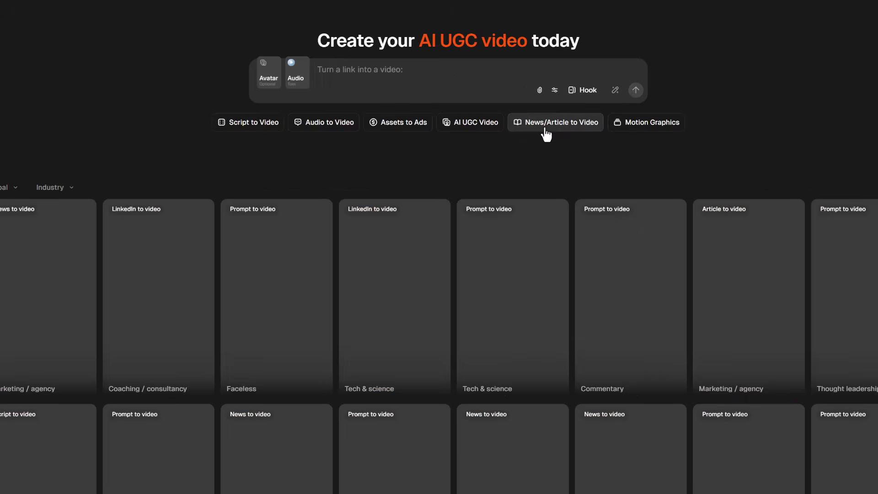
pyautogui.click(414, 72)
pyautogui.write('https://theuniverseepisodes.com/what-does-plutos-surface-look-like/')
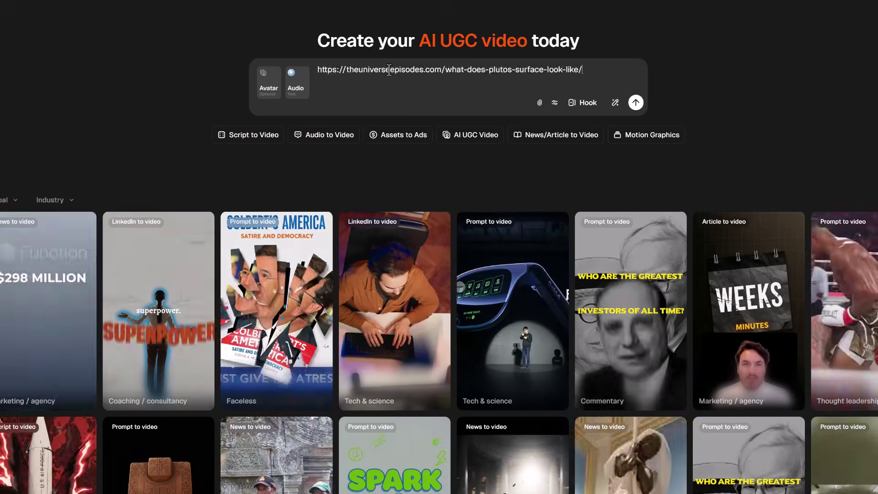
# - Apply the Daniel English (US) voice as the voiceover and submit the article link for video generation
pyautogui.click(298, 85)
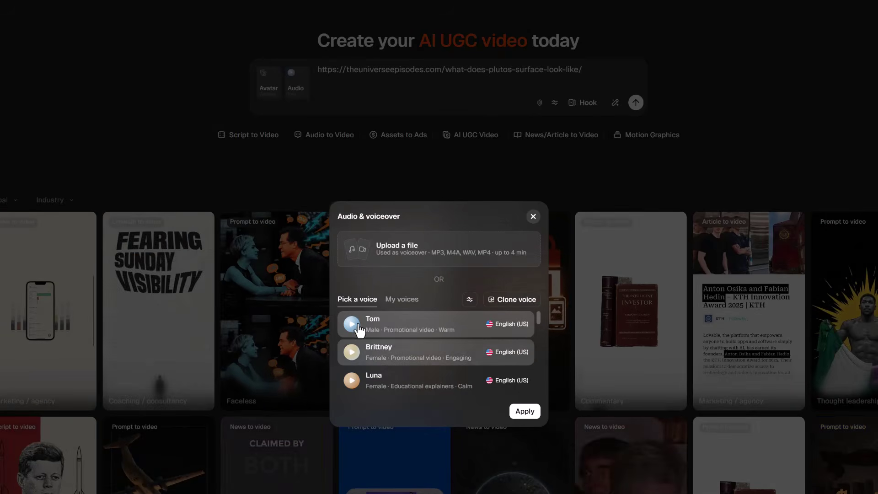
pyautogui.scroll(-5, 434, 347)
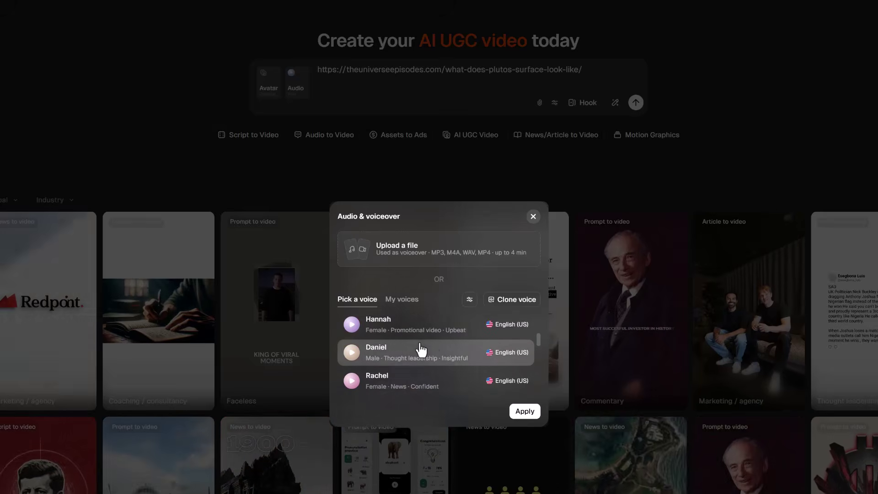
pyautogui.click(439, 356)
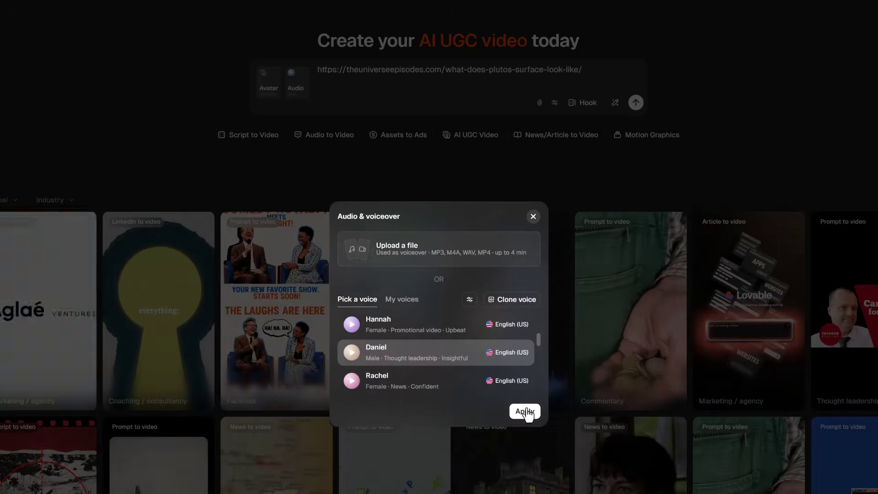
pyautogui.click(524, 411)
pyautogui.click(636, 102)
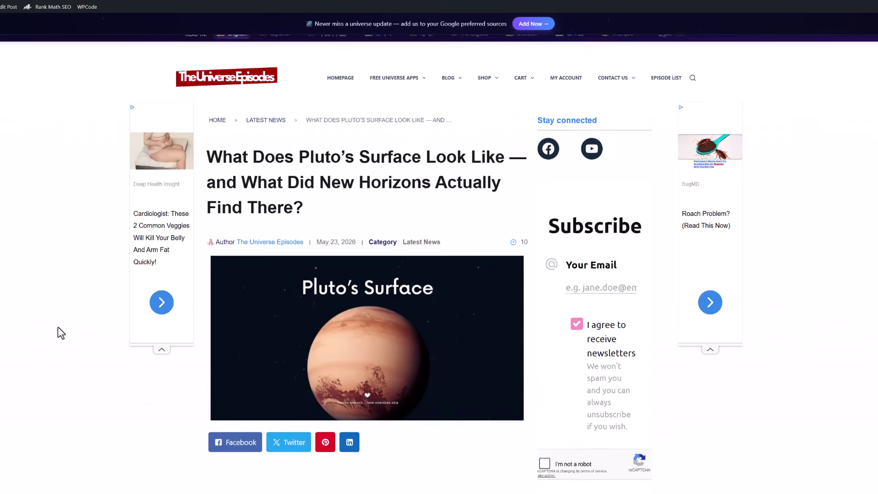
# - Look over the live Pluto post and read the /universe-translate run in the Claude chat
pyautogui.scroll(-4, 351, 184)
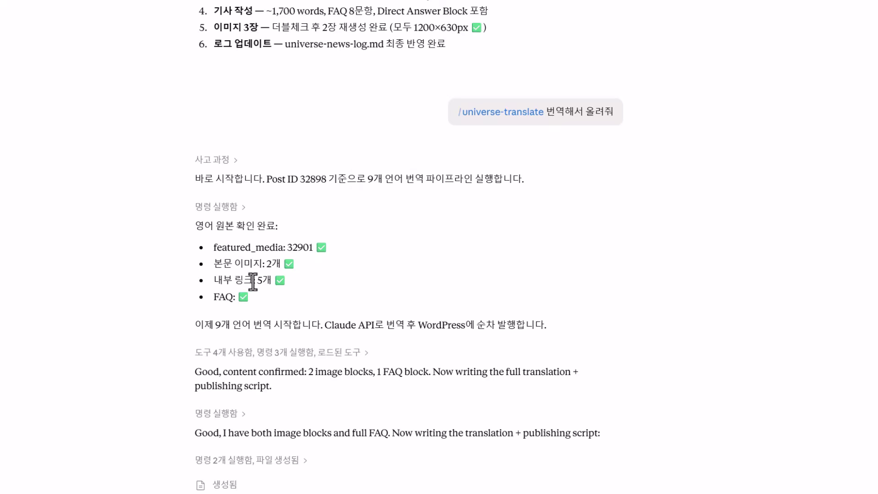
pyautogui.scroll(-20, 464, 249)
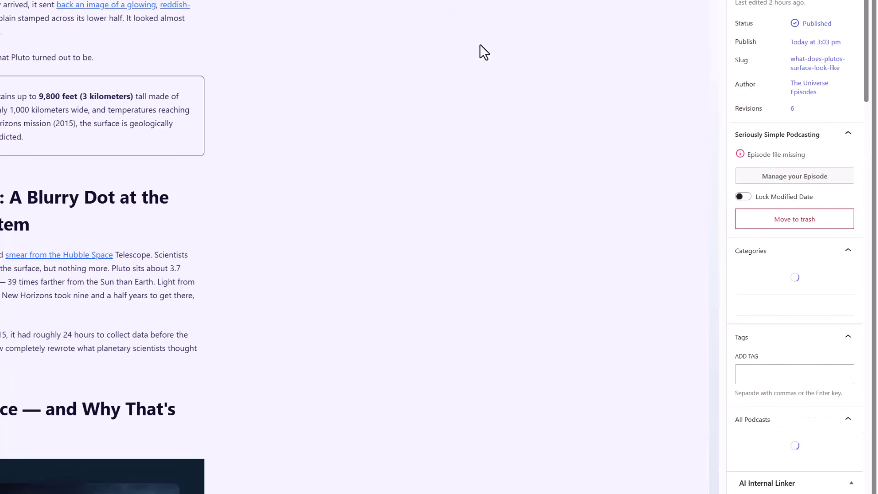
# - Open the Korean translation from the WordPress post's Languages settings and check its text, images and links through to the end
pyautogui.scroll(-10, 754, 121)
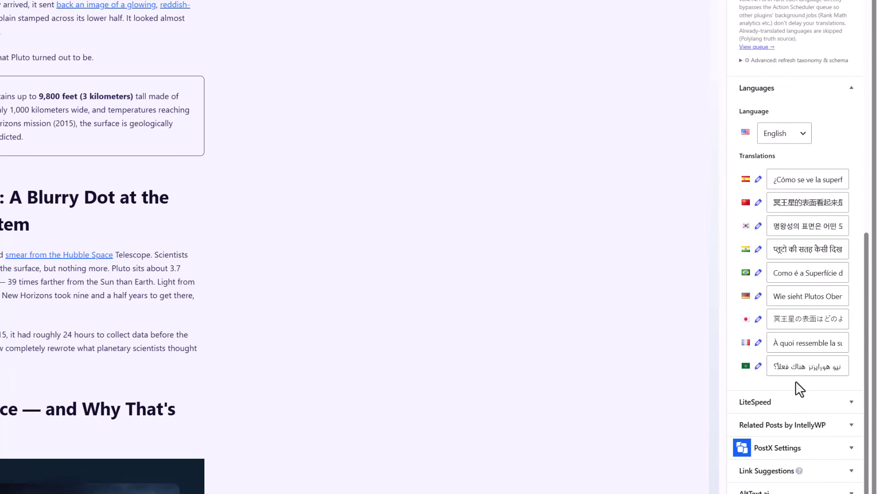
pyautogui.click(758, 226)
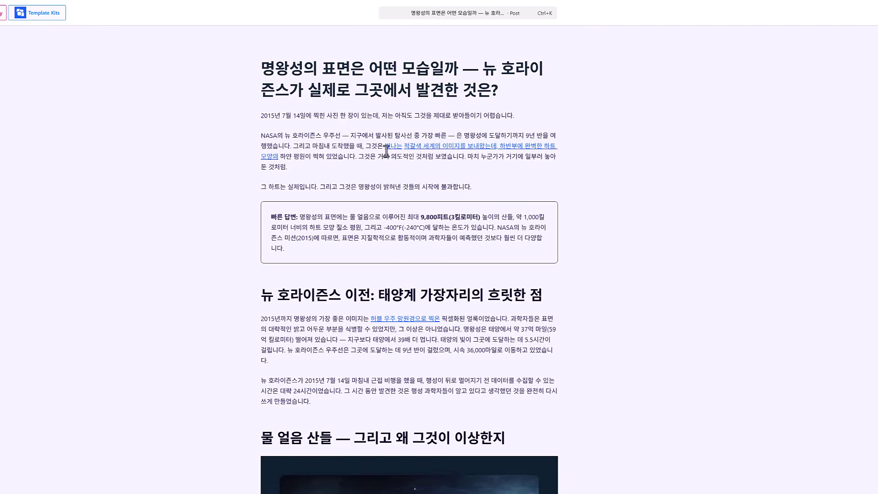
pyautogui.scroll(-5, 390, 186)
pyautogui.scroll(-15, 389, 186)
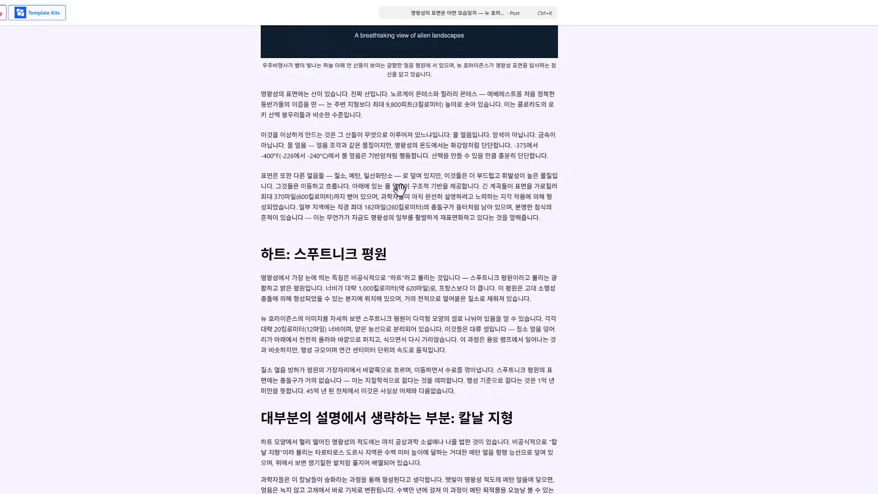
pyautogui.scroll(-10, 400, 188)
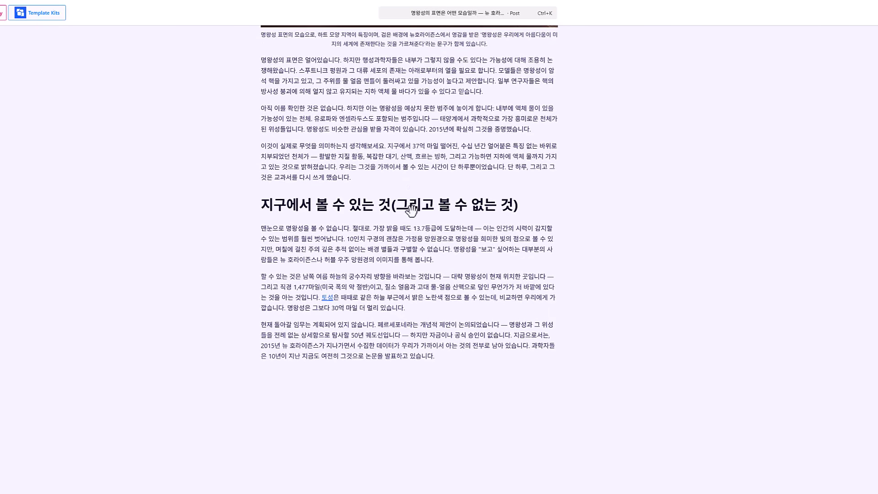
pyautogui.click(417, 398)
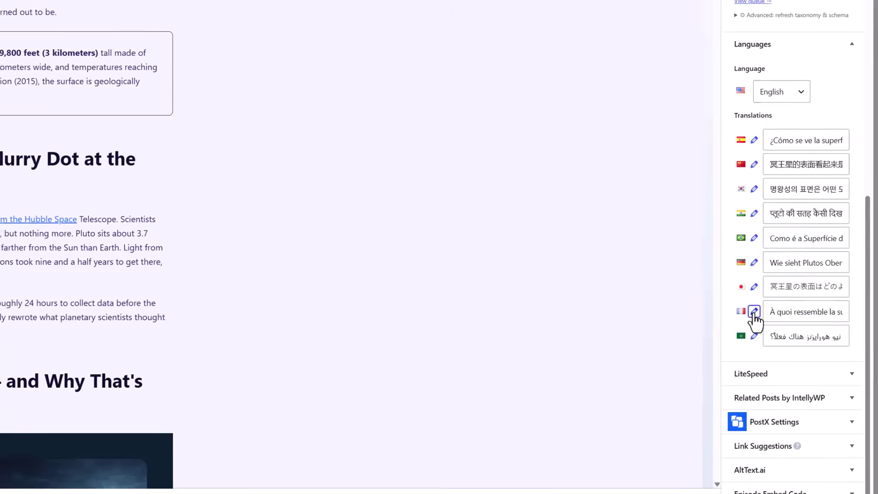
# - Examine the French translation's images and FAQs, along with its categories, tags and AI Internal Linker suggestions
pyautogui.scroll(-15, 564, 245)
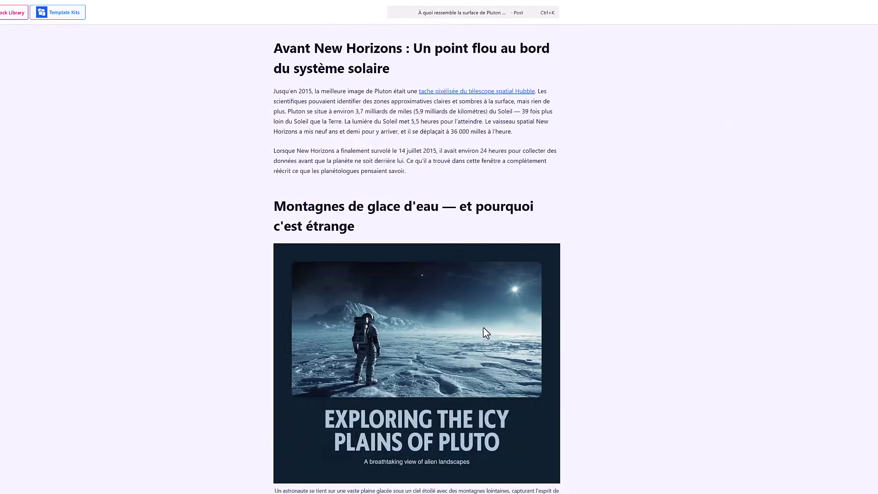
pyautogui.scroll(-20, 406, 334)
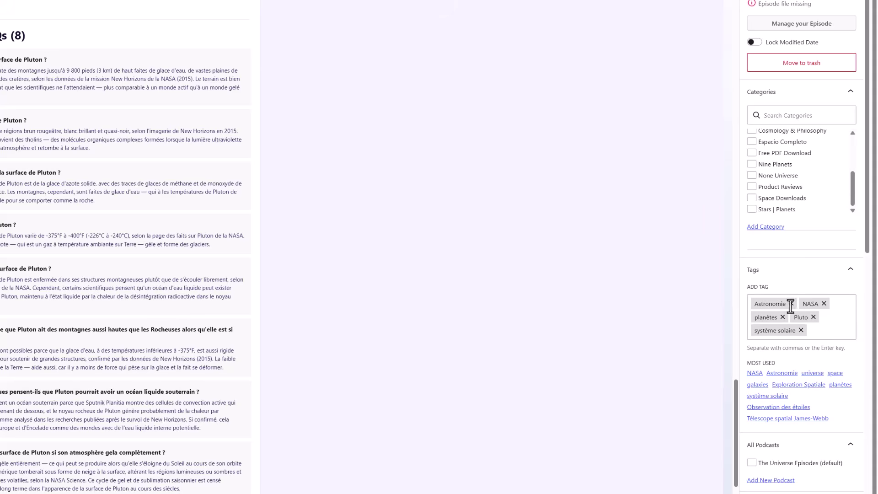
pyautogui.scroll(-7, 796, 260)
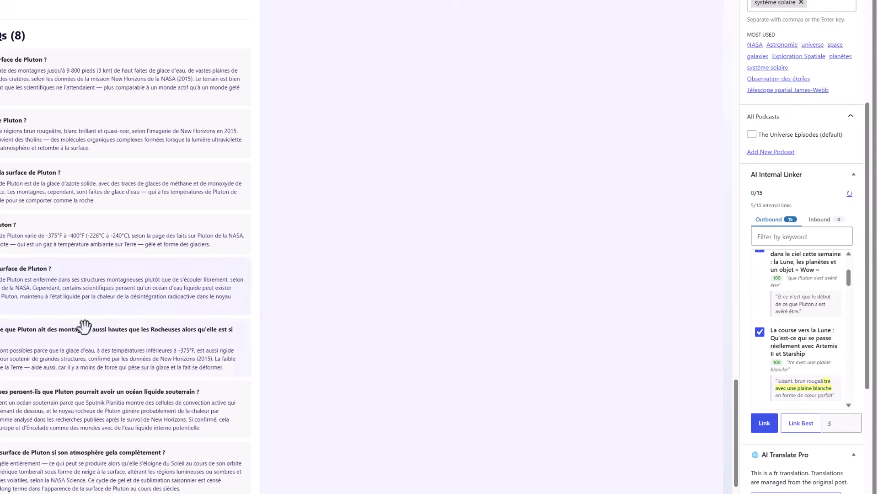
pyautogui.scroll(-5, 87, 327)
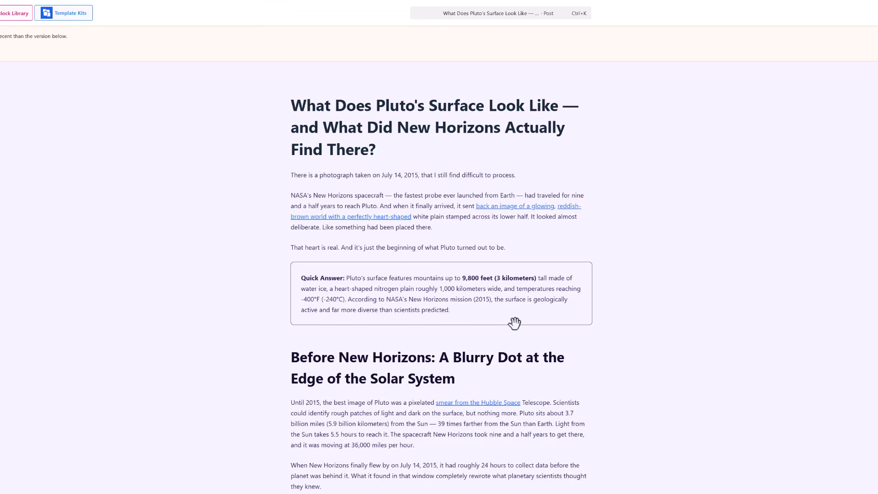
# - Ask Claude in Korean to recheck the translated pages' FAQs, tags, internal links and image placement, and to update the skills with any corrections
pyautogui.scroll(-4, 512, 317)
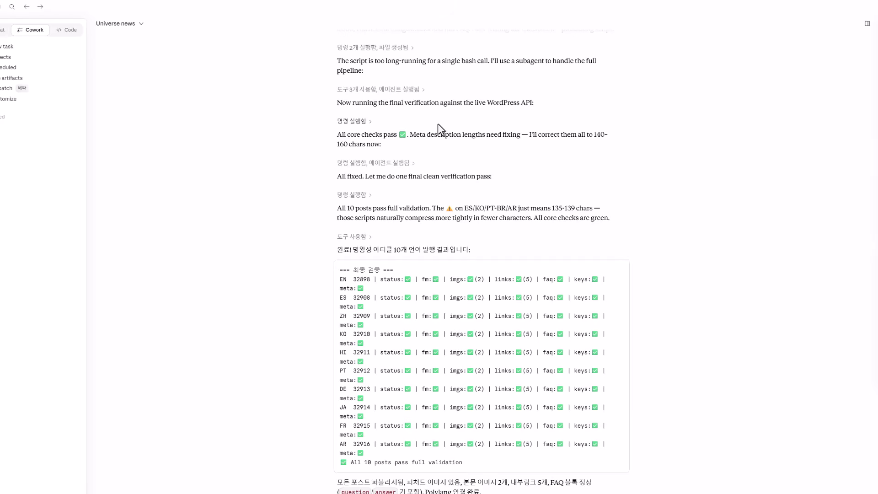
pyautogui.press('super+h')
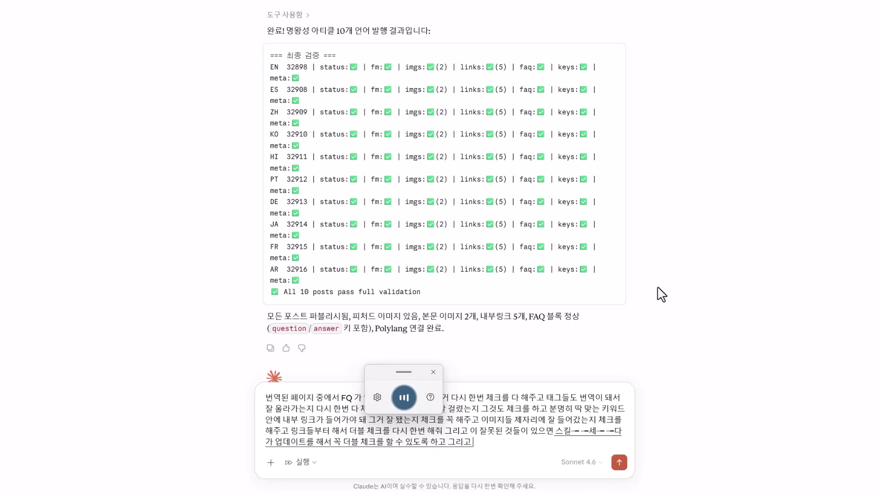
pyautogui.press('Return')
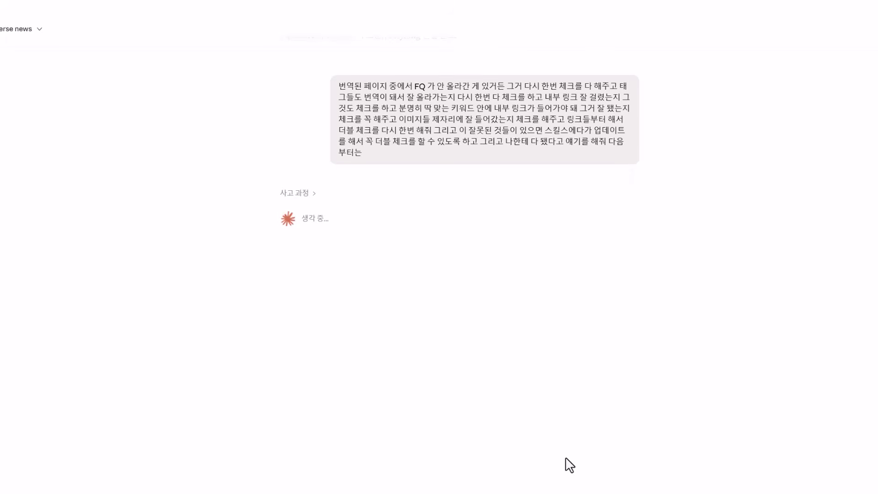
pyautogui.doubleClick(419, 86)
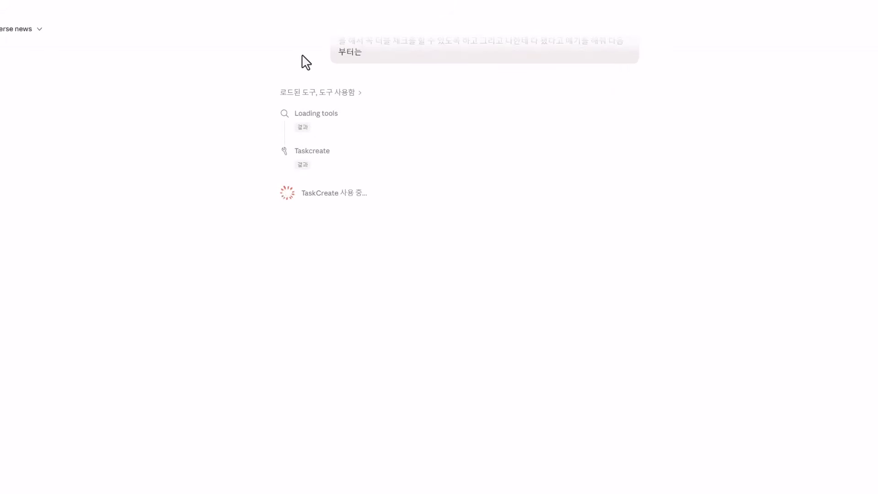
# - Switch back to the Pluto post, open its Korean version and examine the text, images, internal links and tags
pyautogui.hotkey('alt', 'Tab')
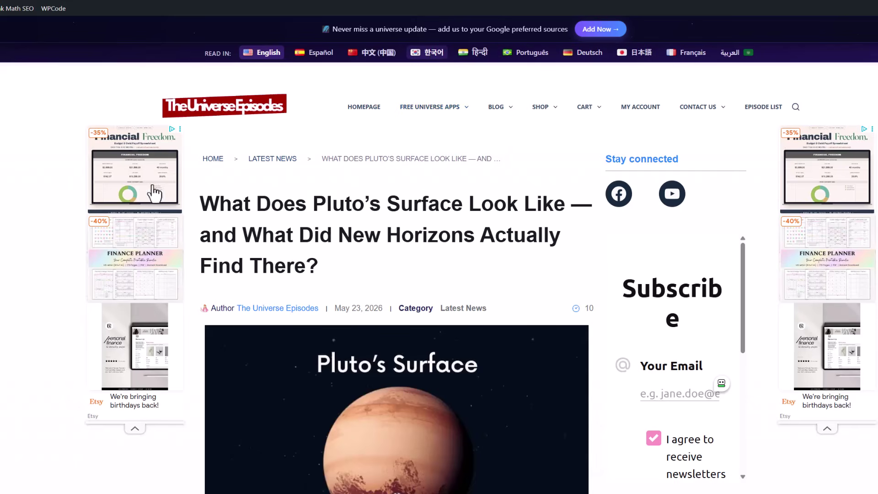
pyautogui.click(430, 55)
pyautogui.scroll(-3, 447, 204)
pyautogui.scroll(-15, 448, 206)
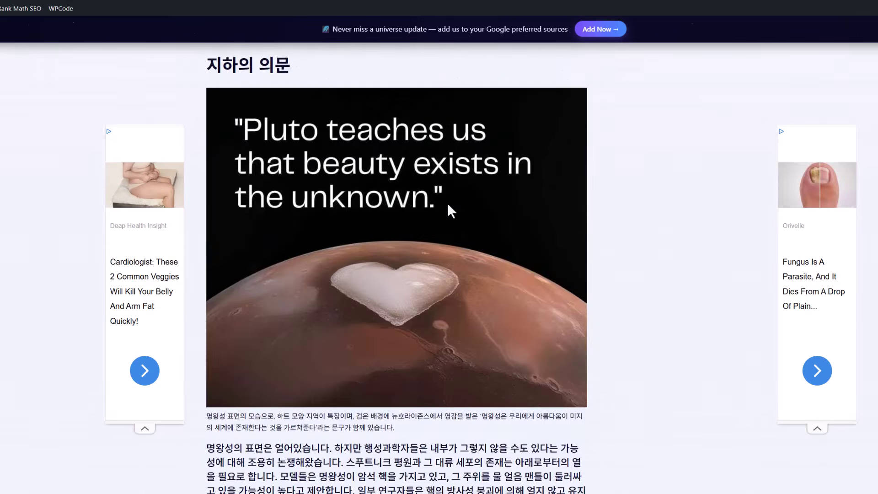
pyautogui.scroll(7, 451, 210)
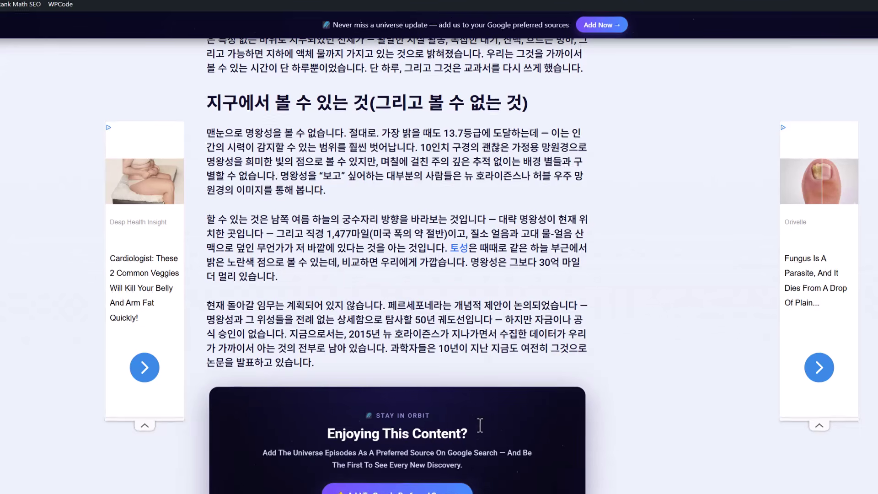
pyautogui.scroll(-7, 463, 320)
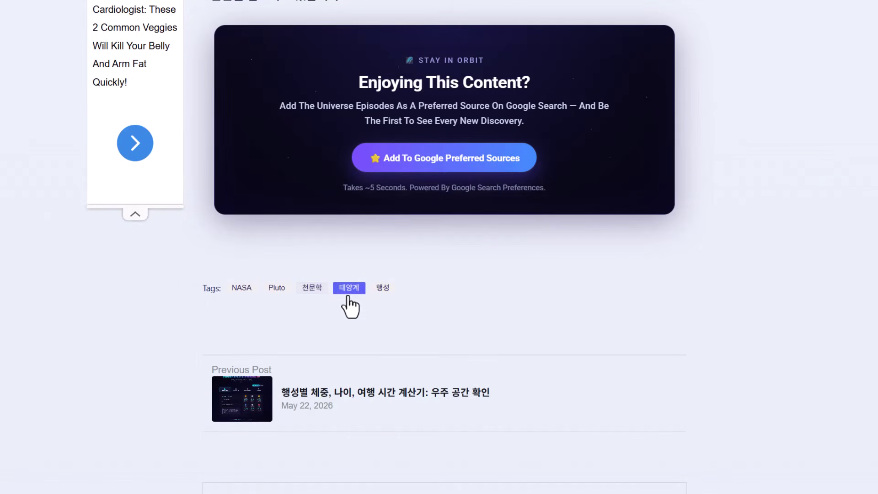
pyautogui.scroll(12, 529, 308)
pyautogui.scroll(15, 423, 270)
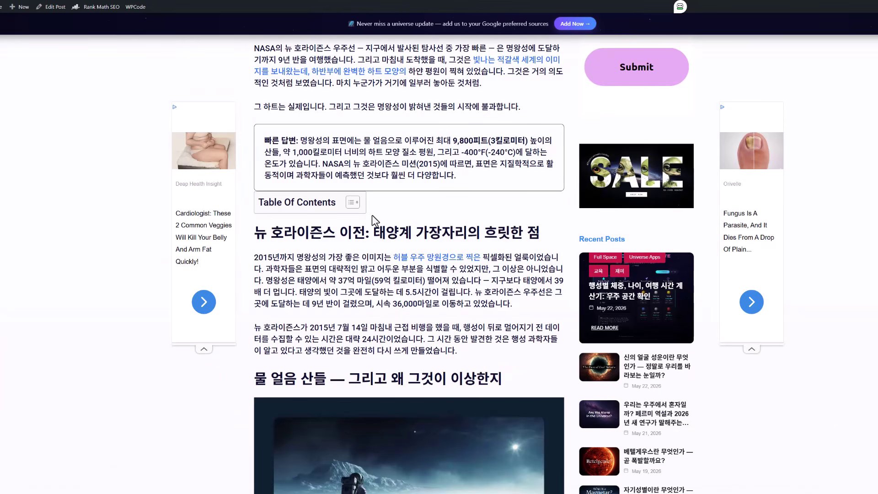
pyautogui.scroll(-6, 372, 215)
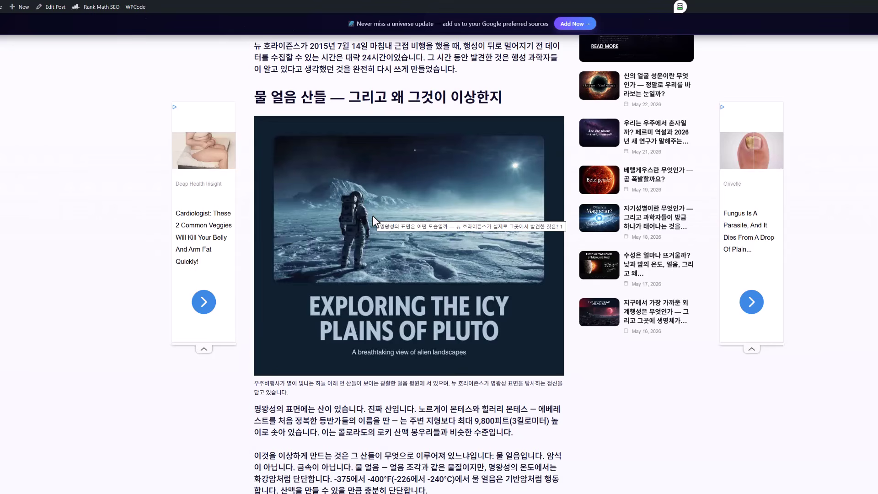
pyautogui.scroll(-10, 372, 215)
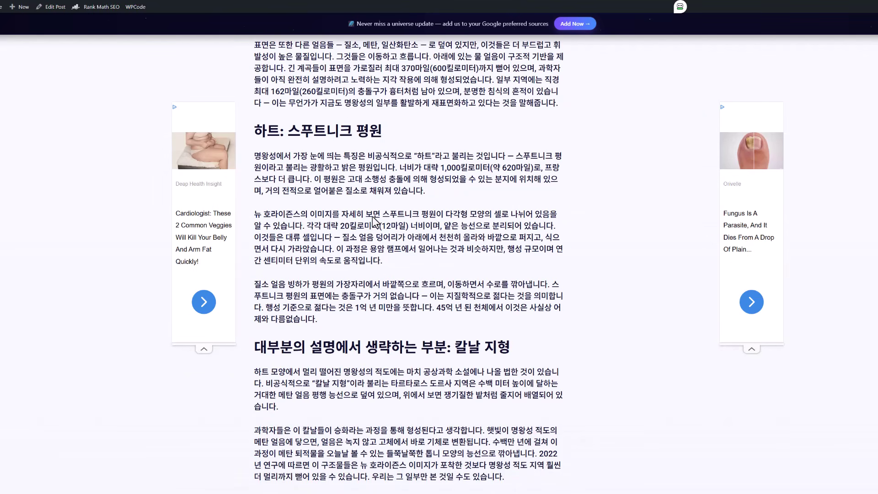
pyautogui.scroll(-2, 372, 218)
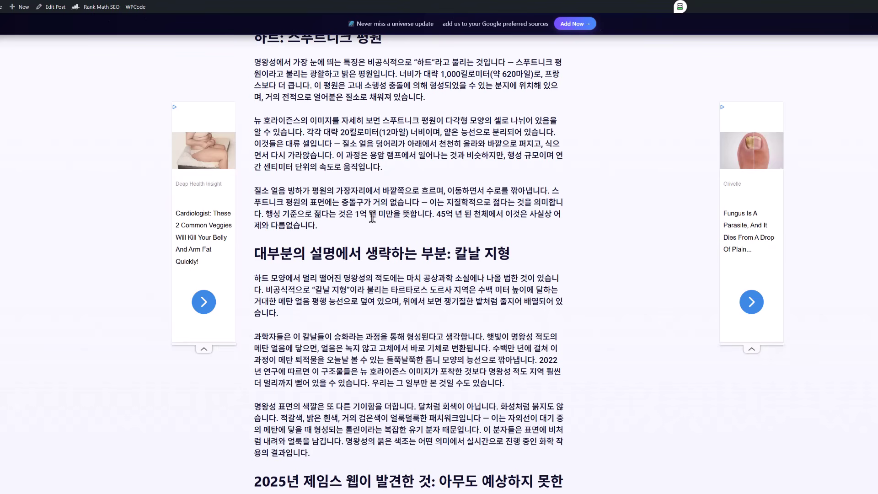
pyautogui.press('Home')
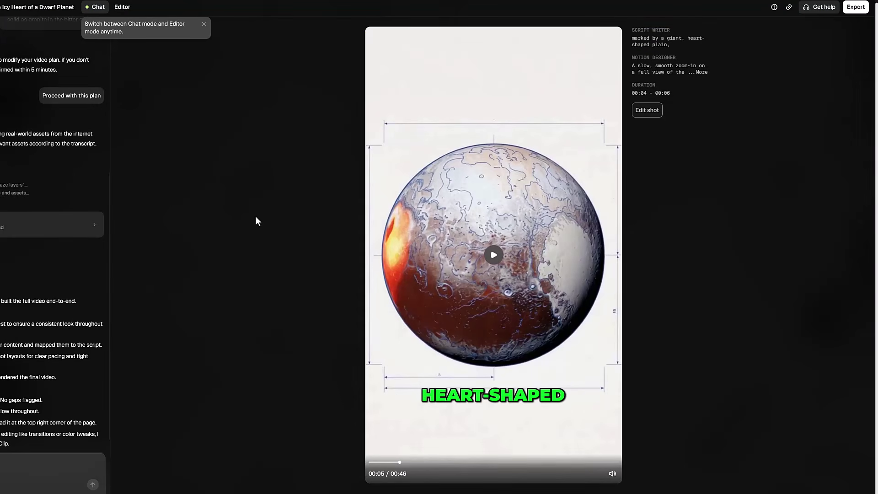
pyautogui.click(372, 435)
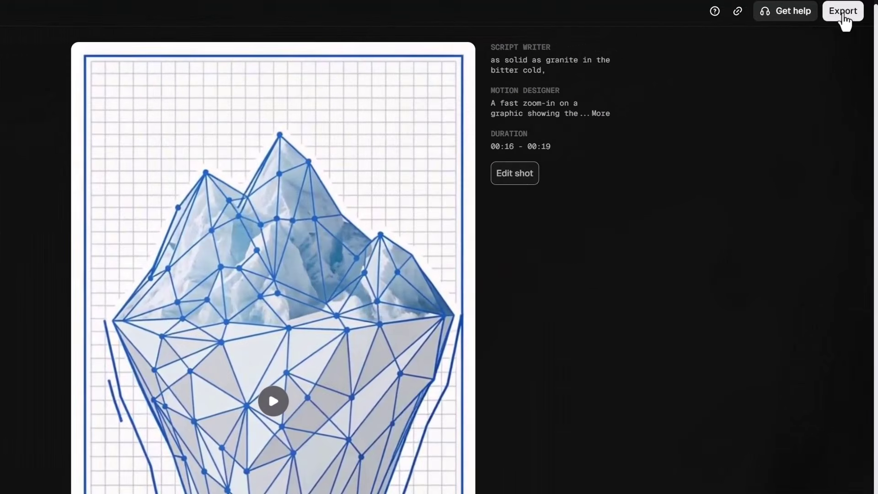
pyautogui.click(843, 16)
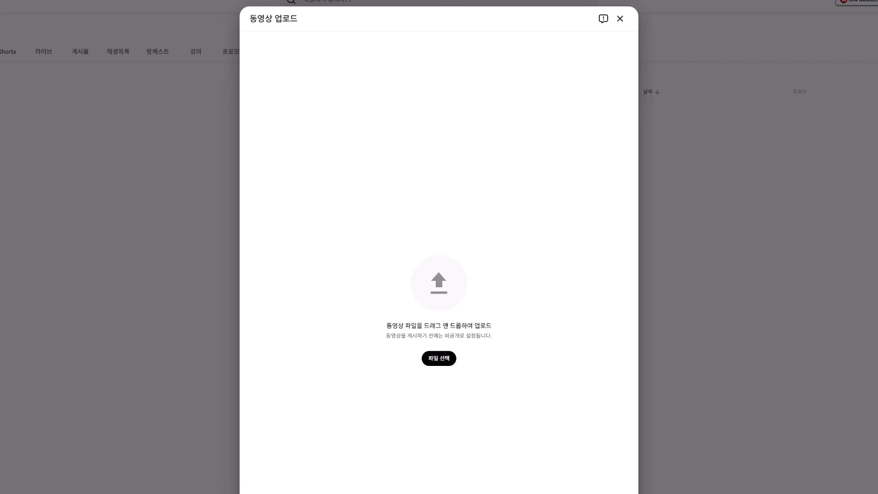
pyautogui.moveTo(440, 262); pyautogui.dragTo(436, 288)
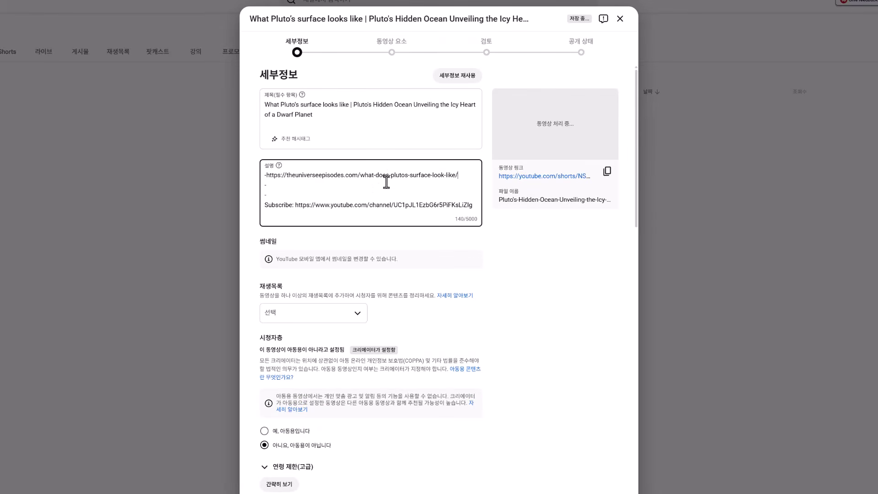
pyautogui.scroll(-3, 394, 190)
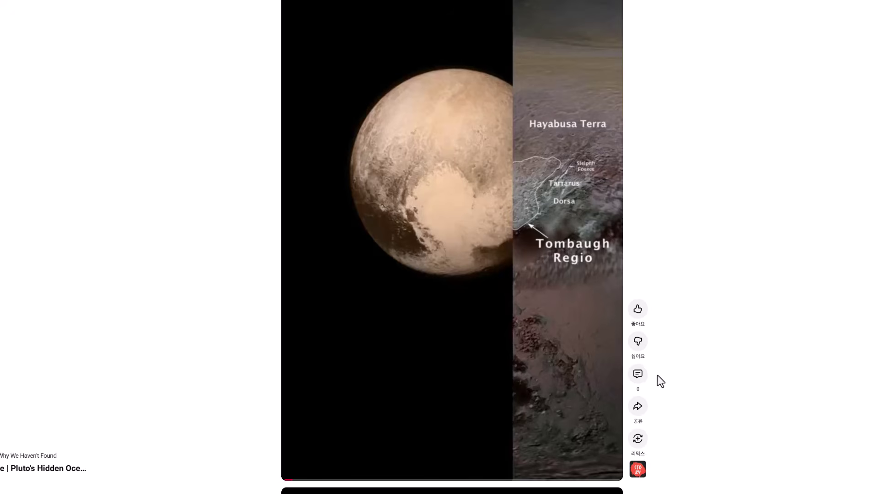
pyautogui.click(639, 374)
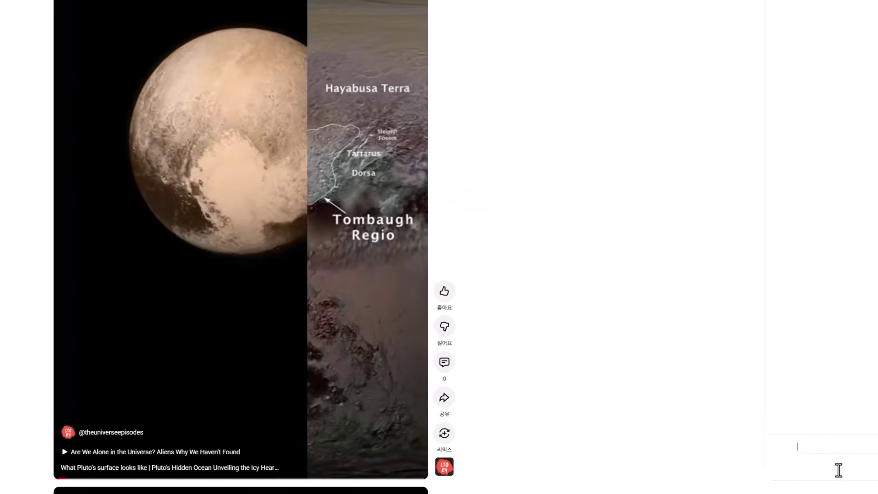
pyautogui.click(837, 469)
pyautogui.write('https://theuniverseepisodes.com/what-does-plutos-surface-look-like/')
pyautogui.click(779, 453)
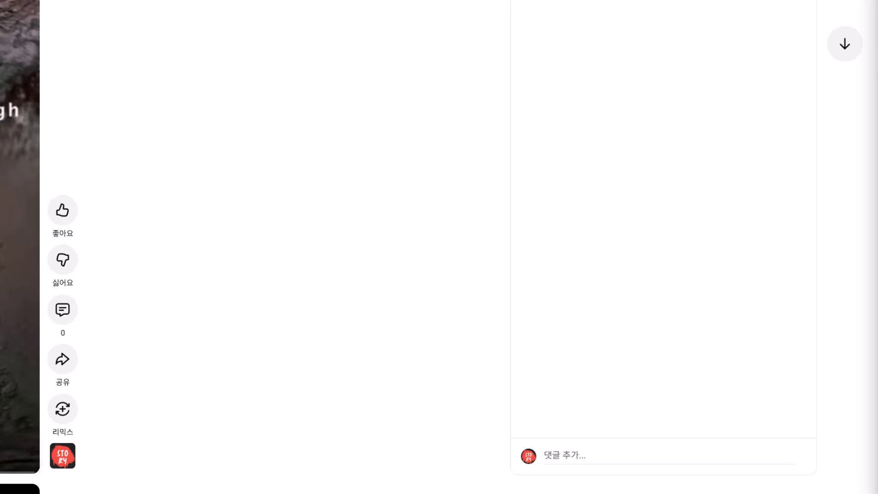
pyautogui.scroll(8, 769, 427)
pyautogui.click(787, 41)
pyautogui.click(809, 77)
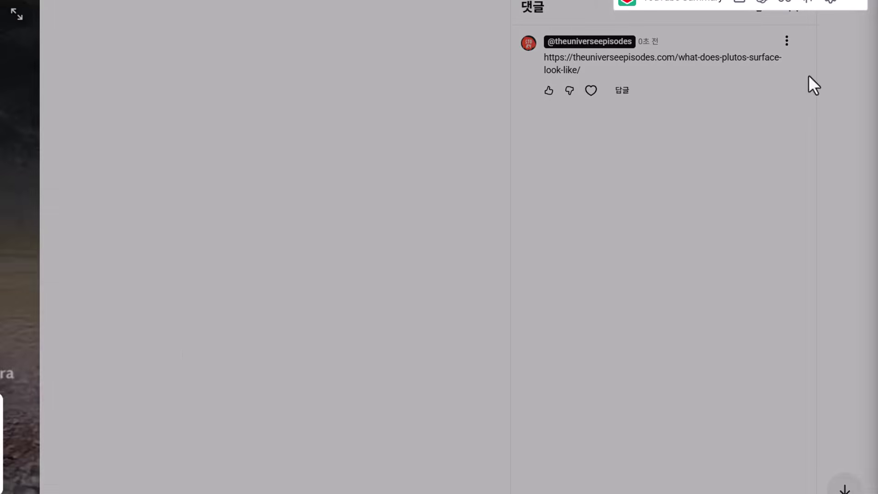
pyautogui.click(1, 471)
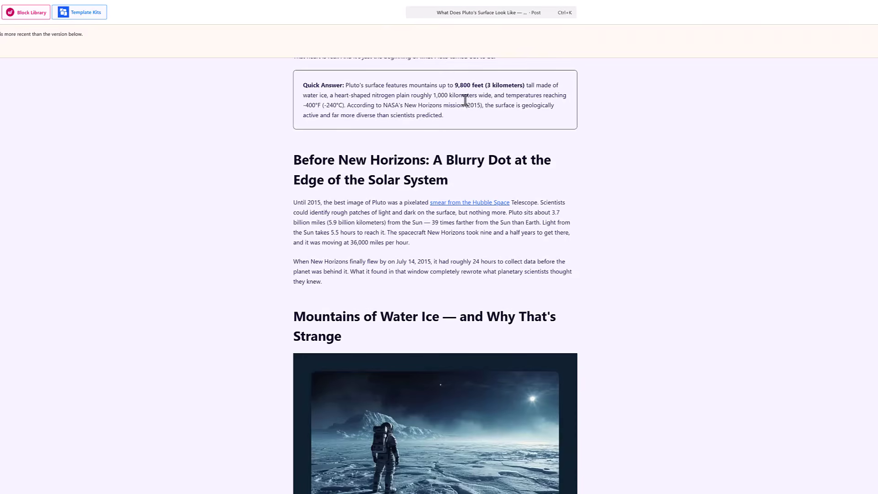
# - Embed the YouTube video directly below the Quick Answer box in the English Pluto post
pyautogui.scroll(3, 464, 94)
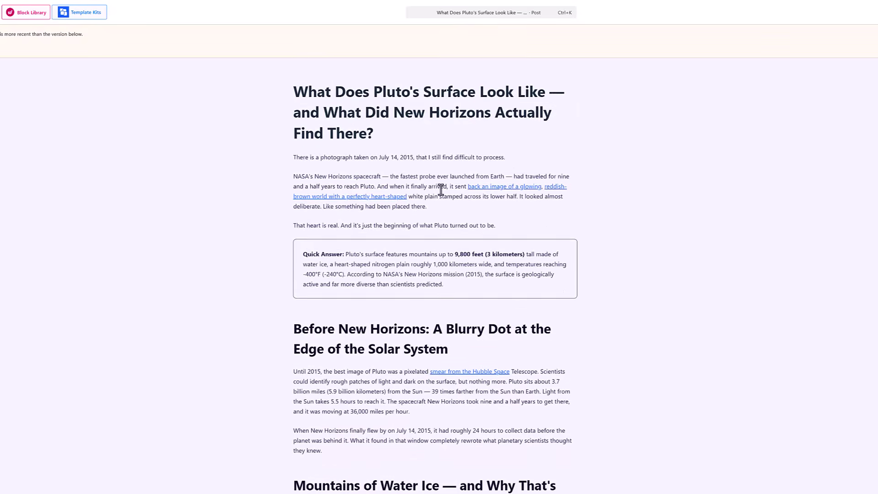
pyautogui.click(438, 284)
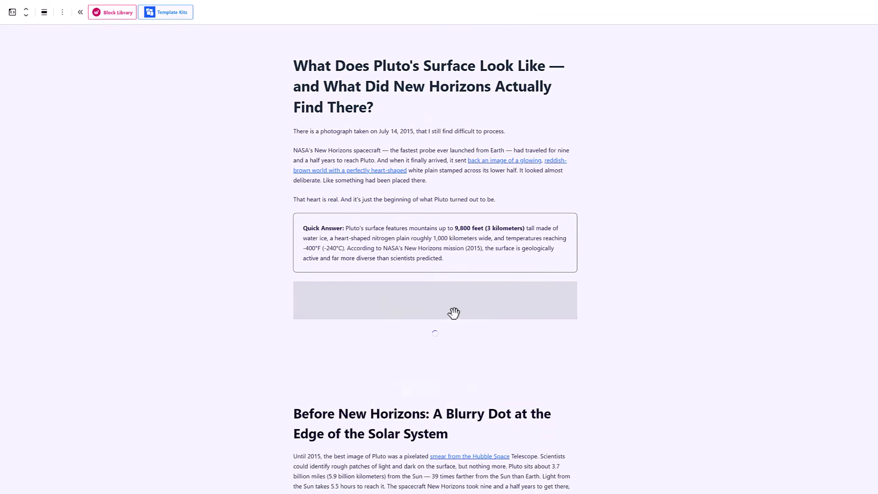
pyautogui.scroll(-3, 431, 396)
pyautogui.scroll(3, 432, 396)
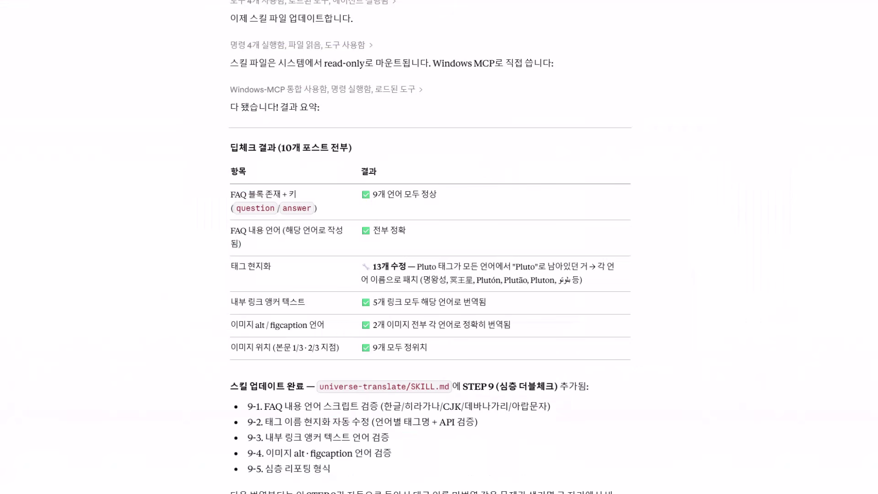
# - Read Claude's deep-check results for the translated posts and its summary of the universe-translate/SKILL.md update
pyautogui.scroll(-1, 347, 119)
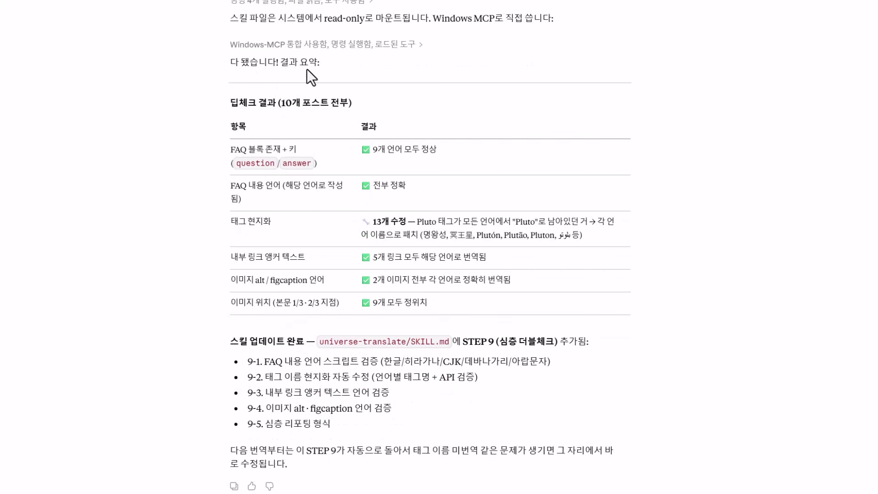
pyautogui.moveTo(226, 65); pyautogui.dragTo(333, 67)
pyautogui.click(314, 117)
pyautogui.moveTo(411, 342); pyautogui.dragTo(450, 345)
pyautogui.click(401, 311)
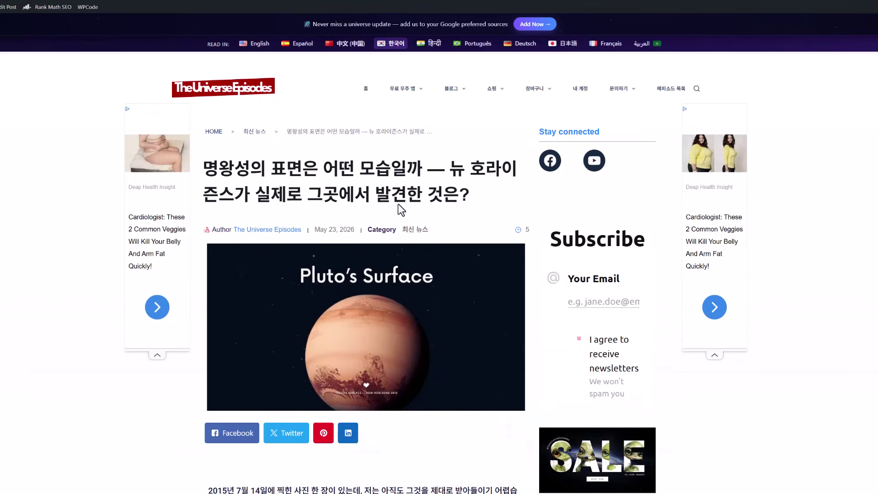
# - Check the live Korean Pluto page down to the end of the article for its FAQ section
pyautogui.scroll(-20, 401, 210)
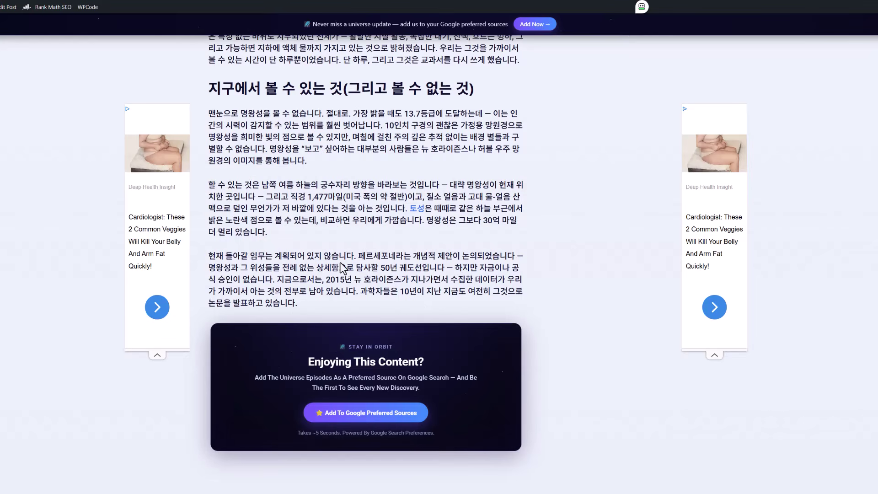
pyautogui.scroll(3, 394, 206)
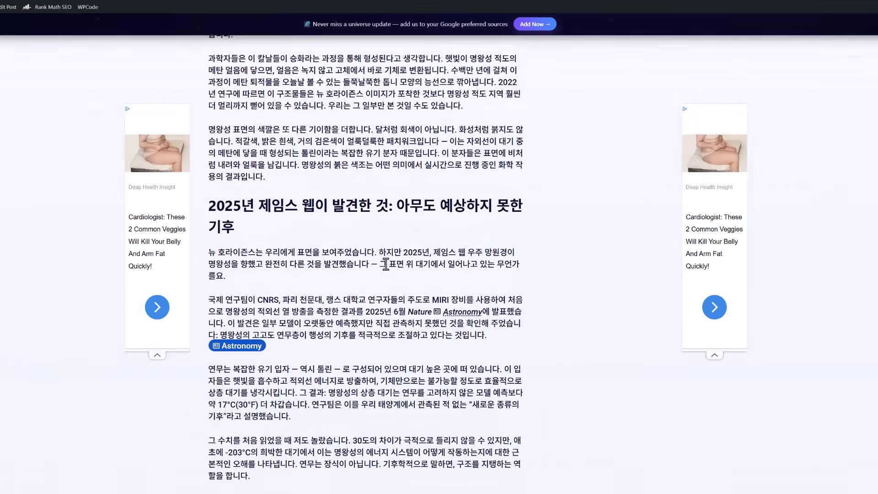
pyautogui.scroll(20, 385, 264)
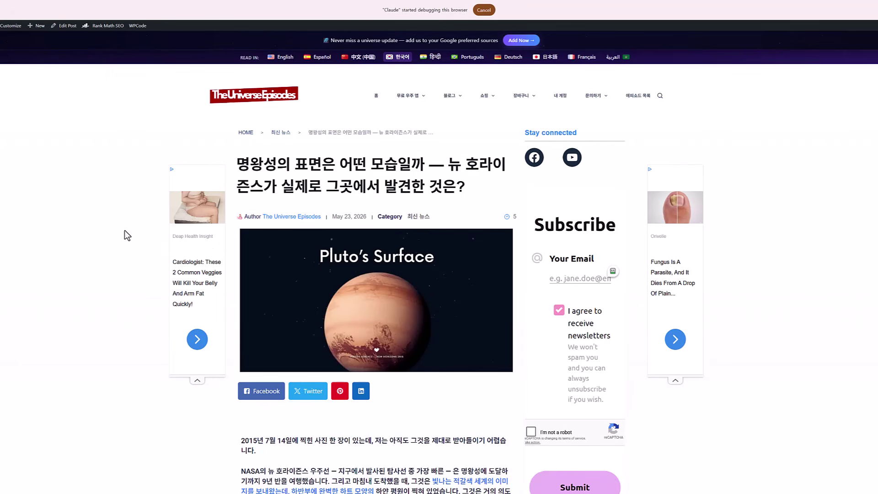
# - Recheck the Korean page's tags and FAQs, expanding the first three questions to read their answers
pyautogui.scroll(-20, 124, 229)
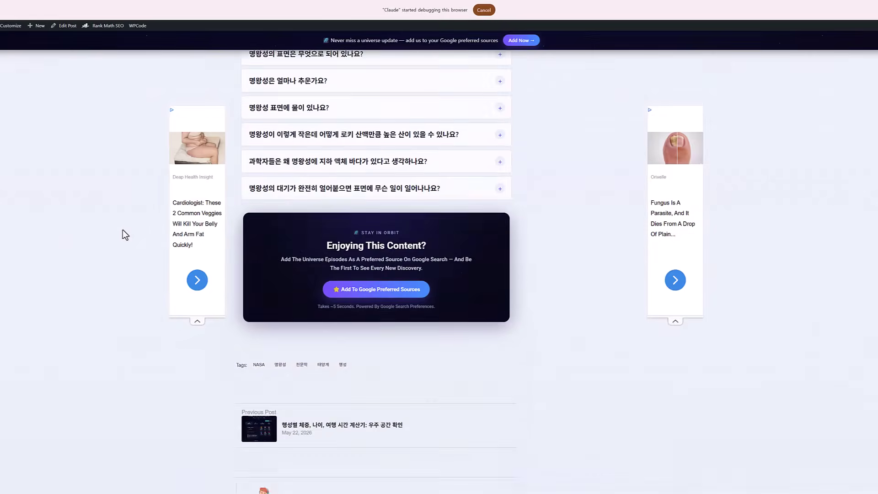
pyautogui.scroll(-5, 123, 229)
pyautogui.scroll(10, 122, 230)
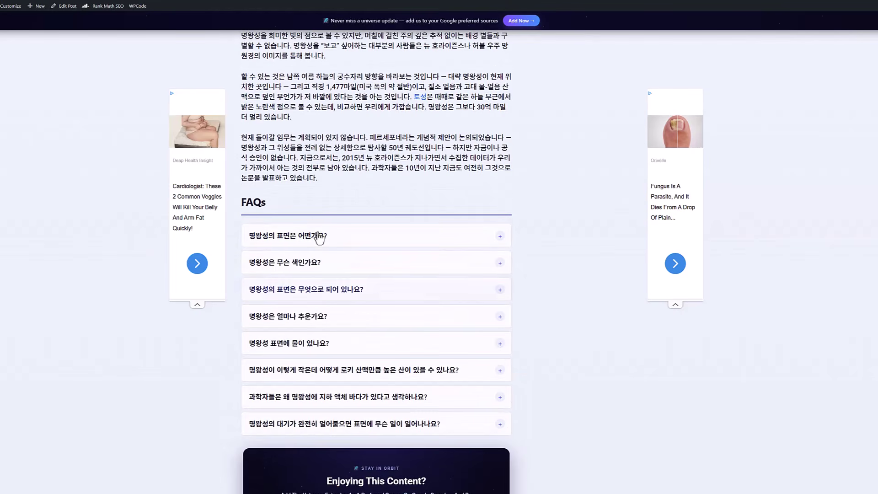
pyautogui.click(318, 236)
pyautogui.click(347, 325)
pyautogui.click(388, 400)
pyautogui.scroll(-2, 425, 264)
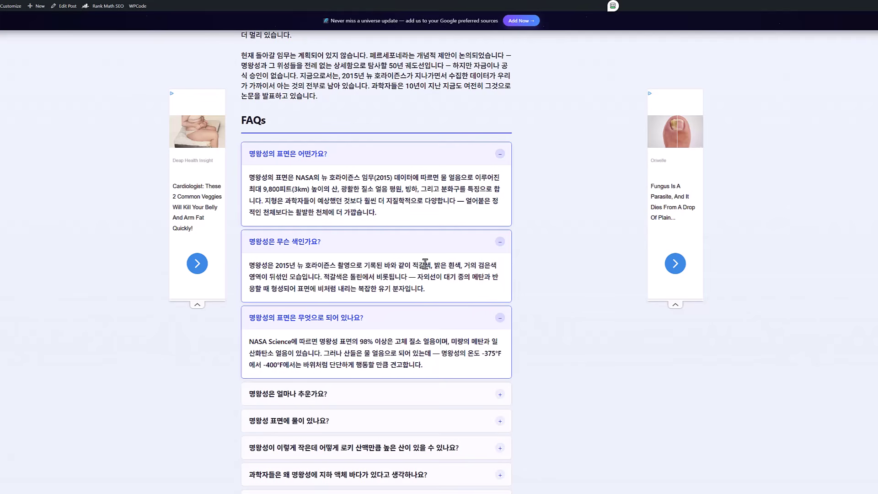
pyautogui.scroll(2, 397, 235)
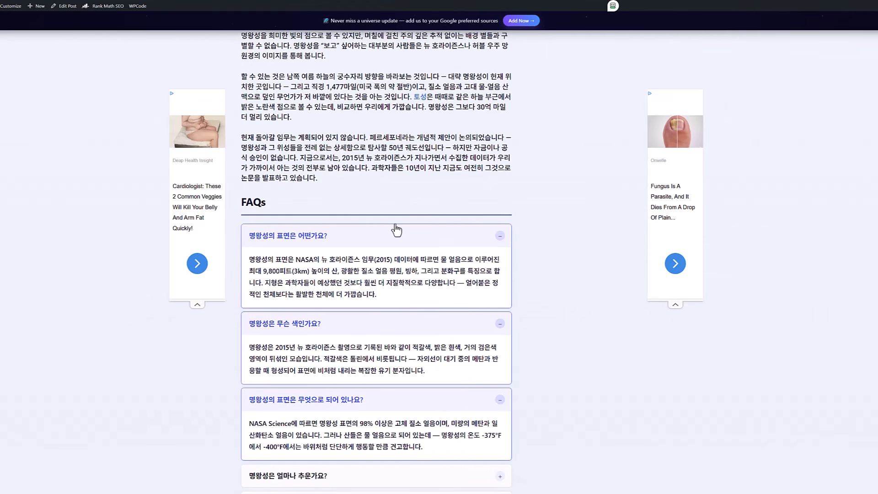
# - Look through the live English Pluto post from the featured image and embedded video down to the FAQs
pyautogui.hotkey('alt', 'Tab')
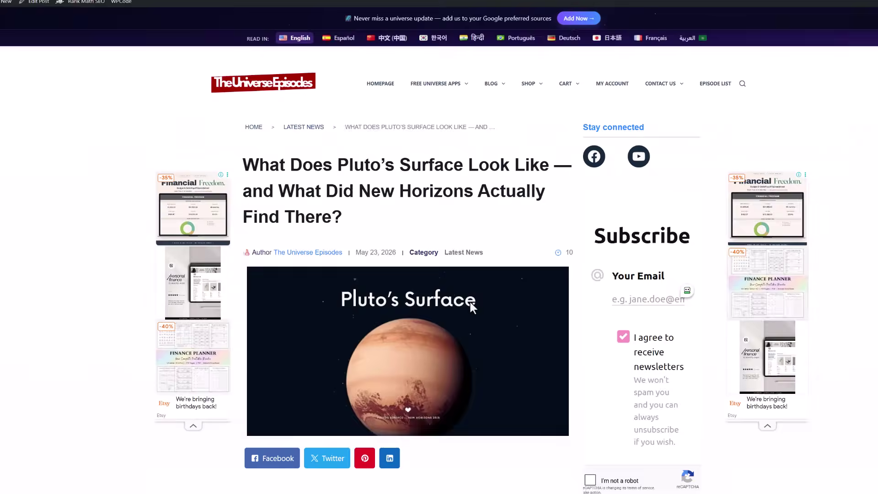
pyautogui.scroll(-6, 841, 487)
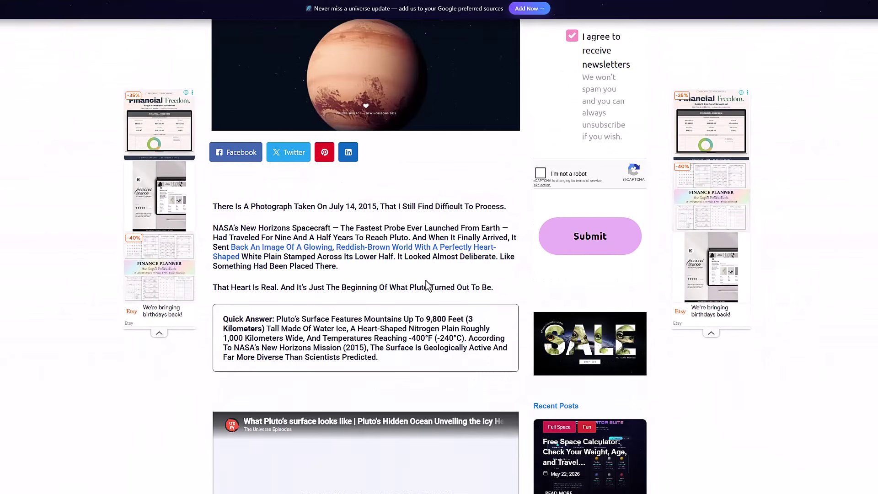
pyautogui.scroll(-15, 425, 281)
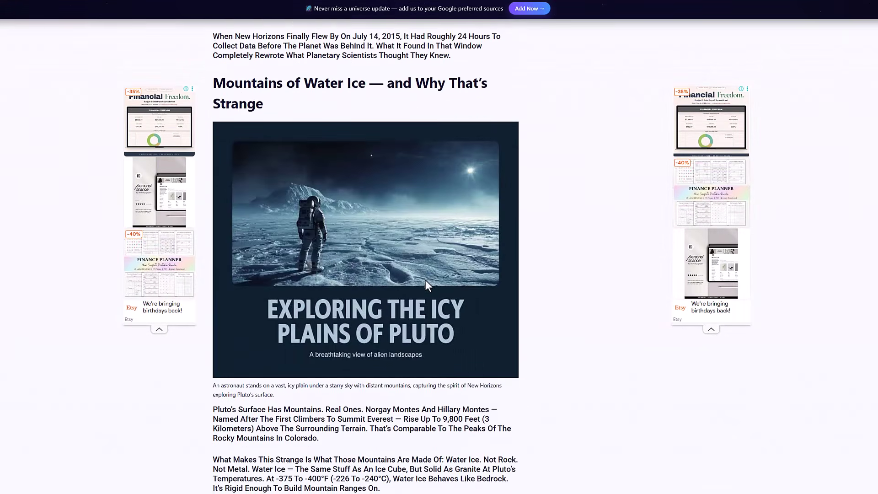
pyautogui.scroll(-10, 425, 281)
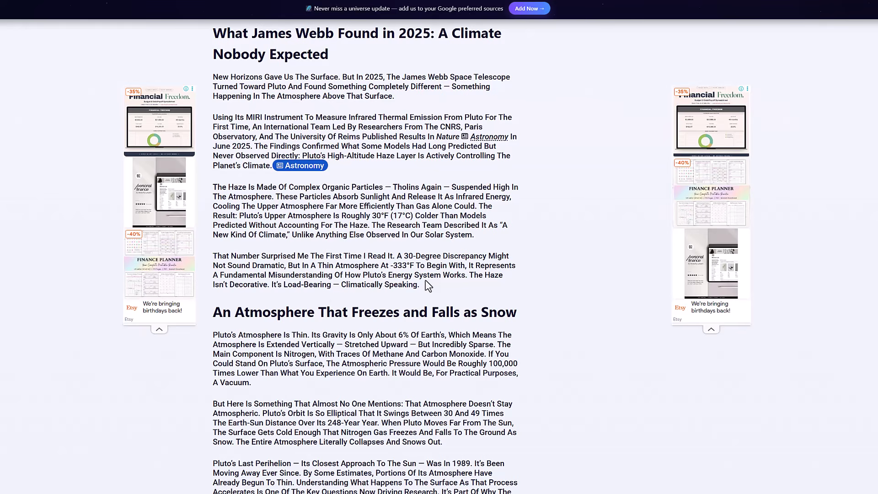
pyautogui.scroll(-15, 397, 231)
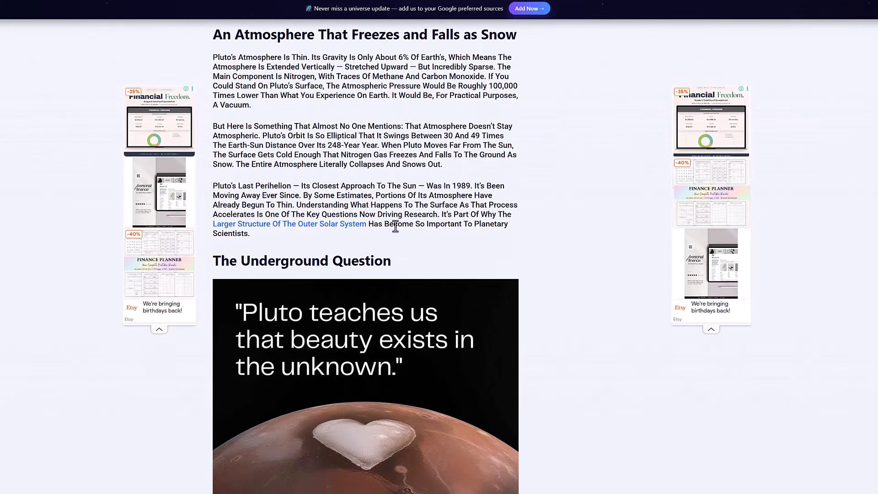
pyautogui.scroll(-6, 396, 230)
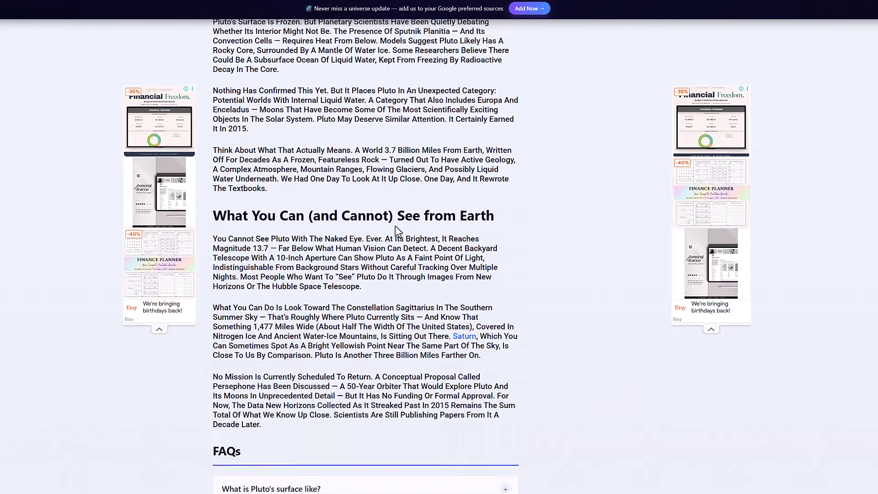
# - Read the closing section of the live English Pluto post down to the start of its FAQs
pyautogui.scroll(-4, 395, 226)
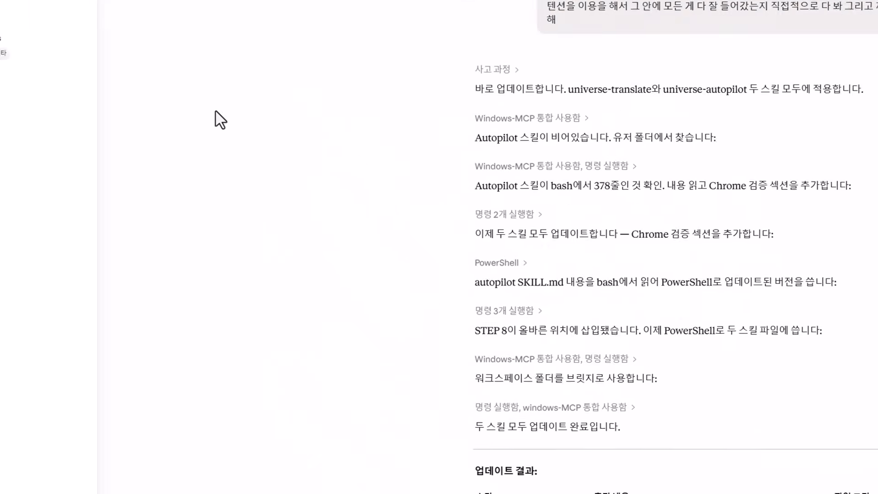
# - Switch to Claude, open the universe-autopilot skill in the customization area, and read its STEP 1 on Ahrefs keyword research
pyautogui.moveTo(73, 81)
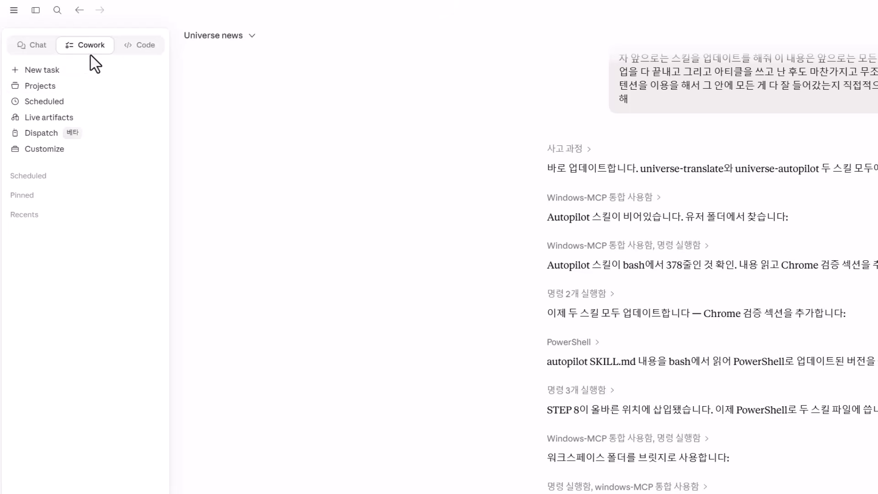
pyautogui.click(51, 150)
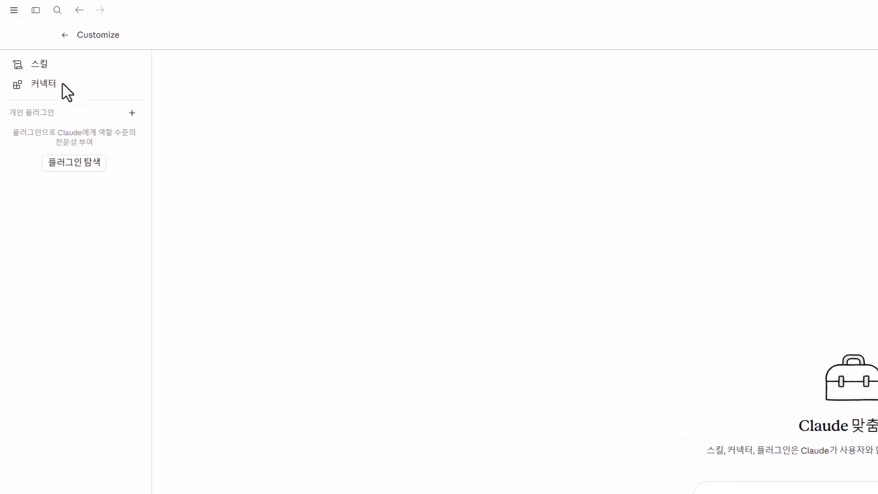
pyautogui.click(41, 73)
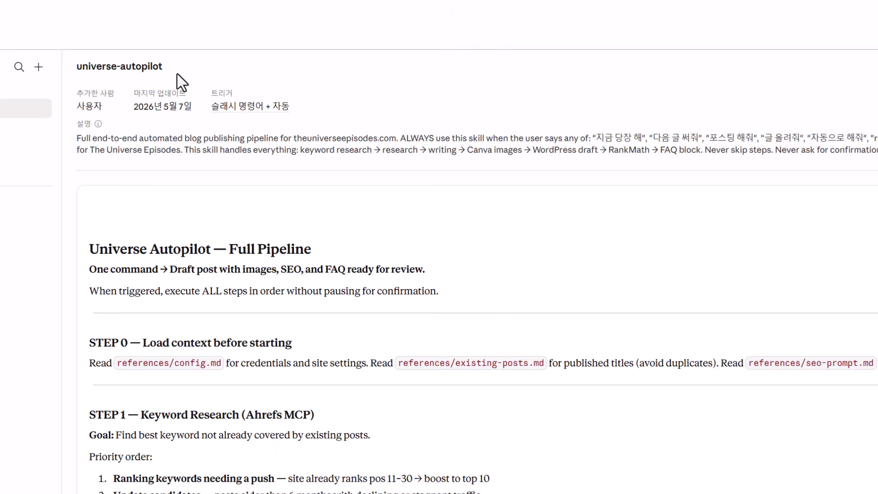
pyautogui.scroll(-4, 489, 260)
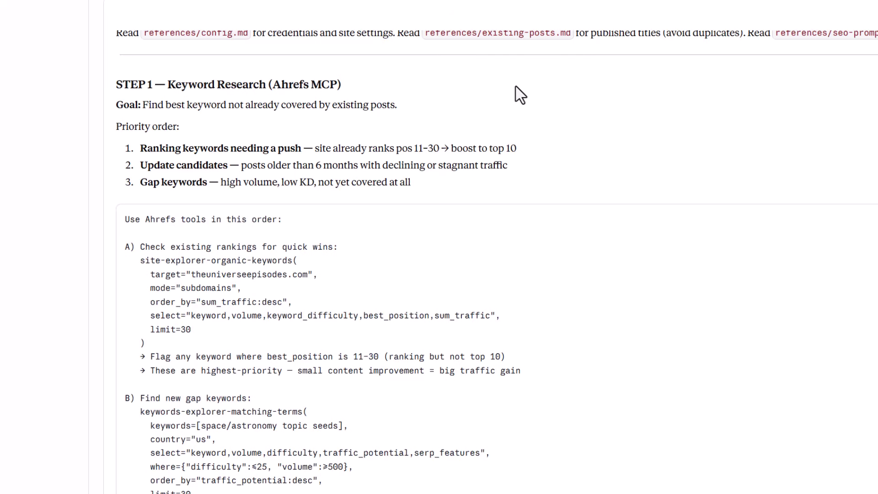
pyautogui.moveTo(269, 85); pyautogui.dragTo(340, 86)
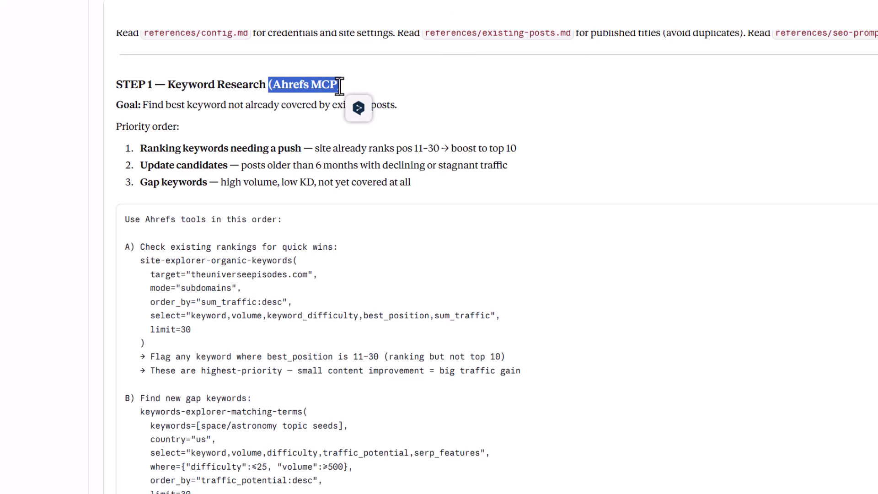
pyautogui.moveTo(339, 86); pyautogui.dragTo(342, 86)
pyautogui.moveTo(156, 74); pyautogui.dragTo(460, 92)
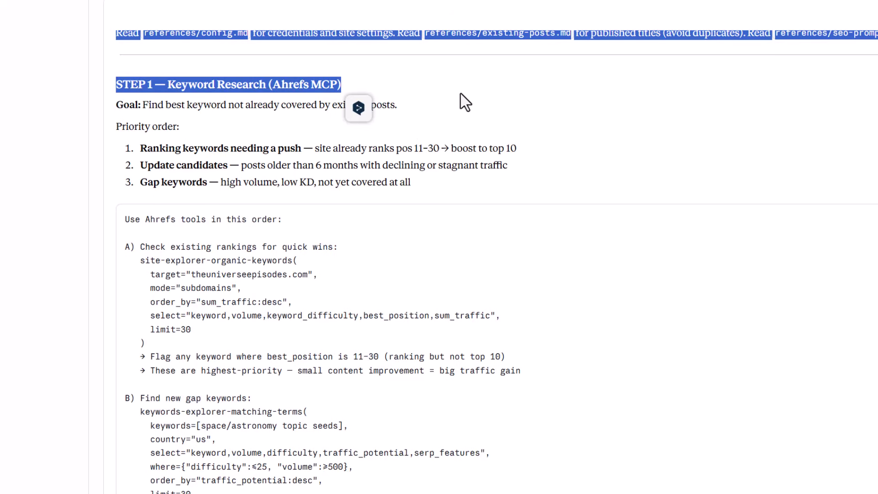
# - Review the universe-autopilot skill's STEP 2 on deep research and STEP 3 on writing the article
pyautogui.scroll(-10, 462, 102)
pyautogui.moveTo(123, 90); pyautogui.dragTo(320, 91)
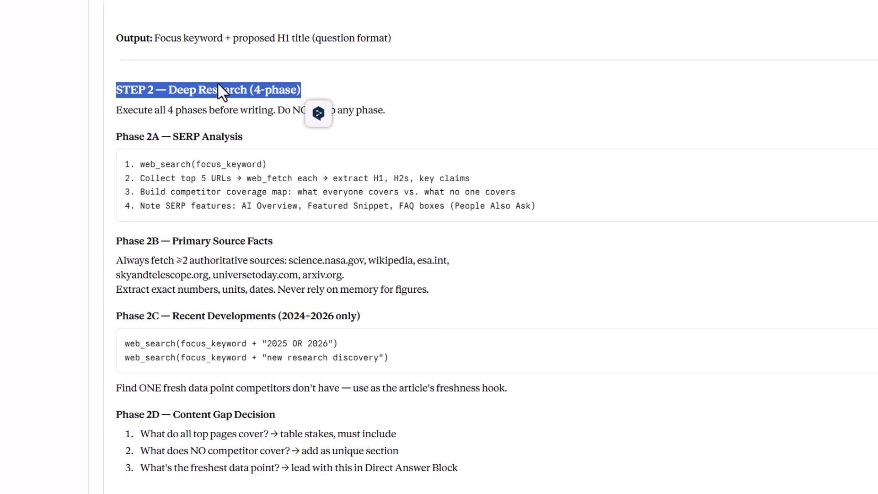
pyautogui.scroll(-9, 272, 158)
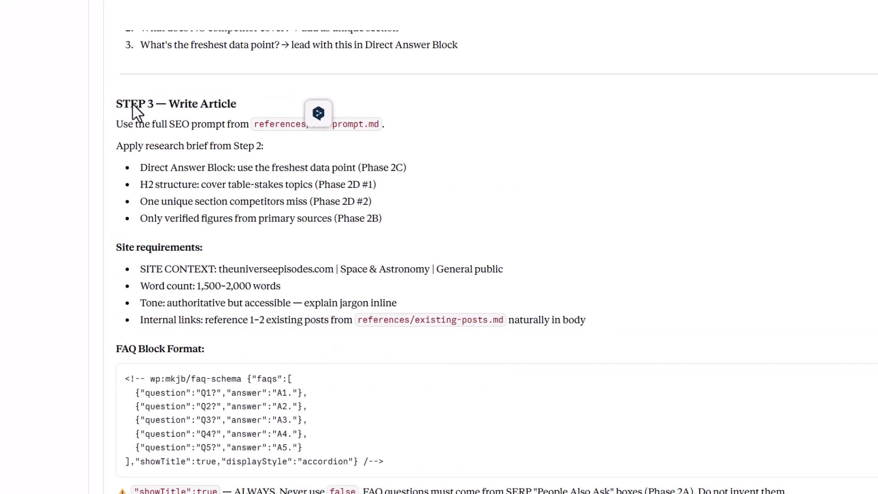
pyautogui.moveTo(168, 104); pyautogui.dragTo(239, 107)
pyautogui.click(411, 295)
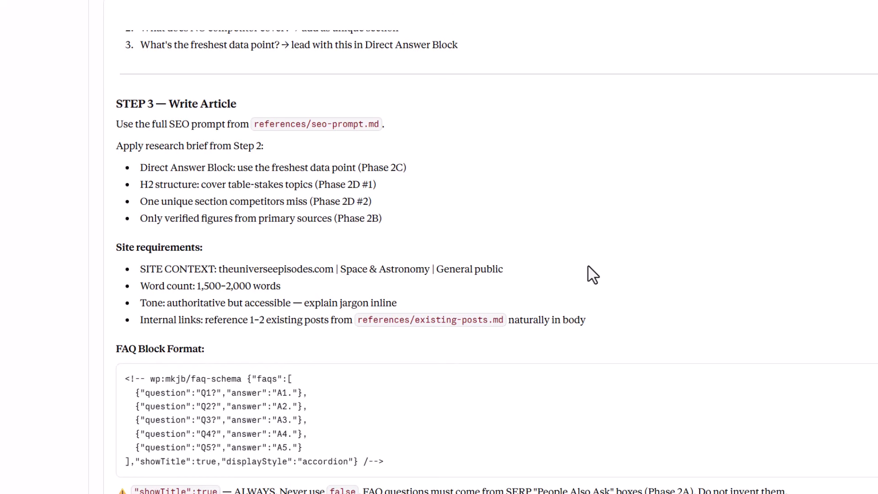
# - Review STEP 4 of the universe-autopilot skill on generating three Canva images, including the 1200×630px size rule
pyautogui.scroll(-9, 290, 170)
pyautogui.tripleClick(155, 120)
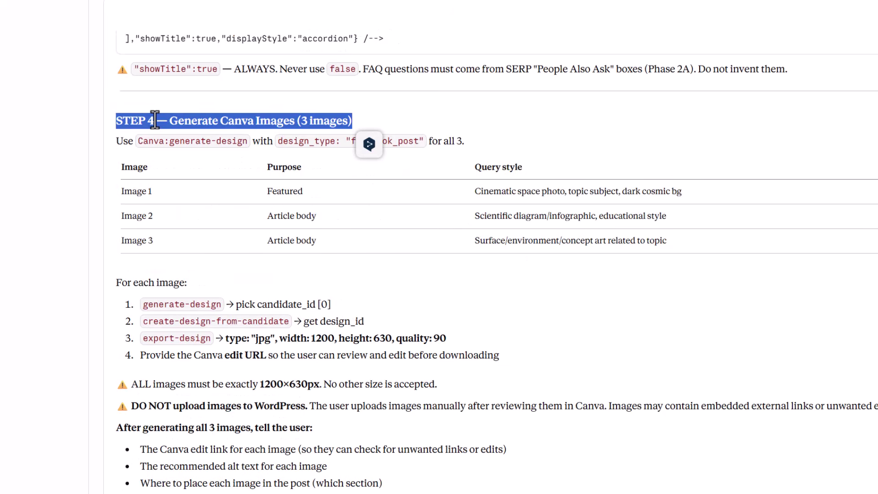
pyautogui.click(211, 122)
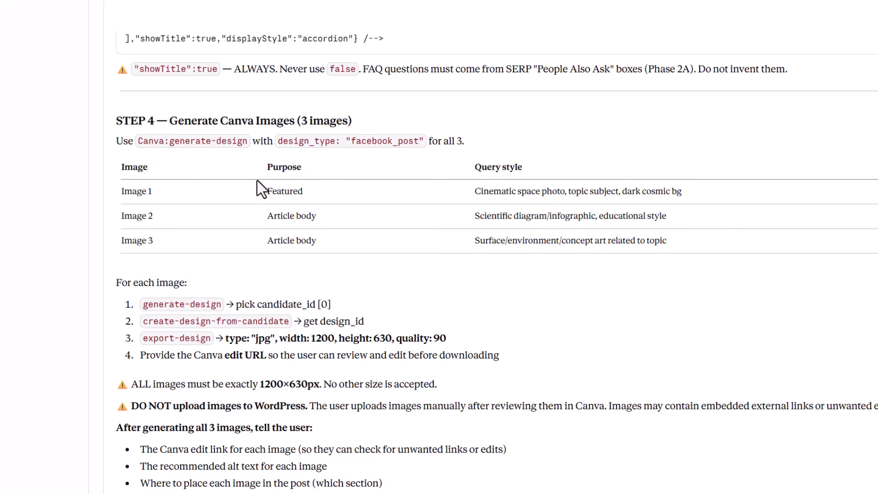
pyautogui.scroll(-3, 173, 243)
pyautogui.moveTo(145, 243); pyautogui.dragTo(415, 244)
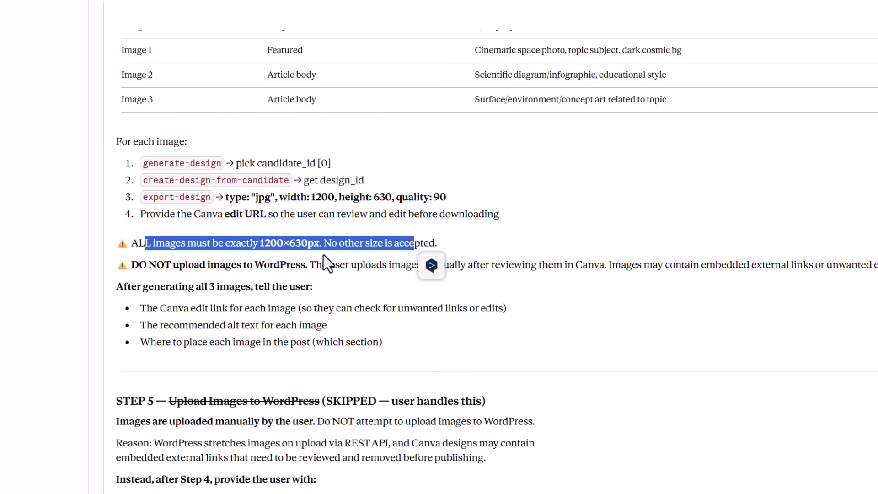
pyautogui.click(358, 242)
pyautogui.moveTo(261, 243); pyautogui.dragTo(331, 243)
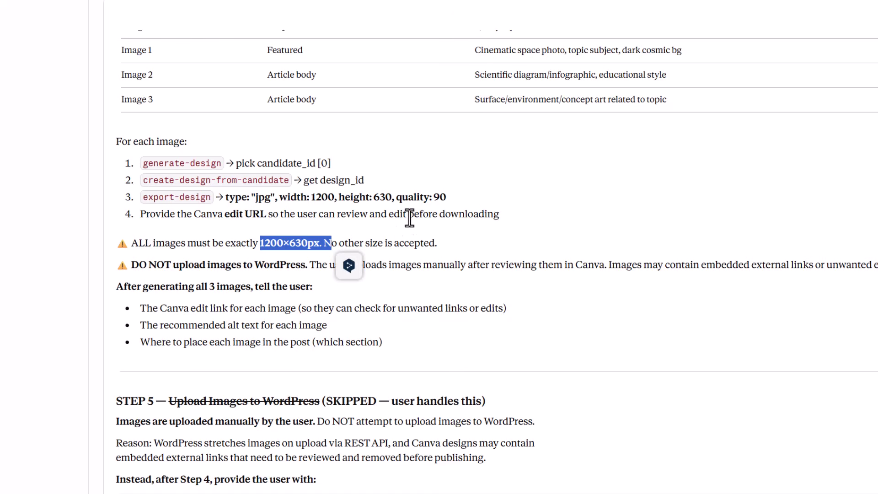
pyautogui.click(243, 249)
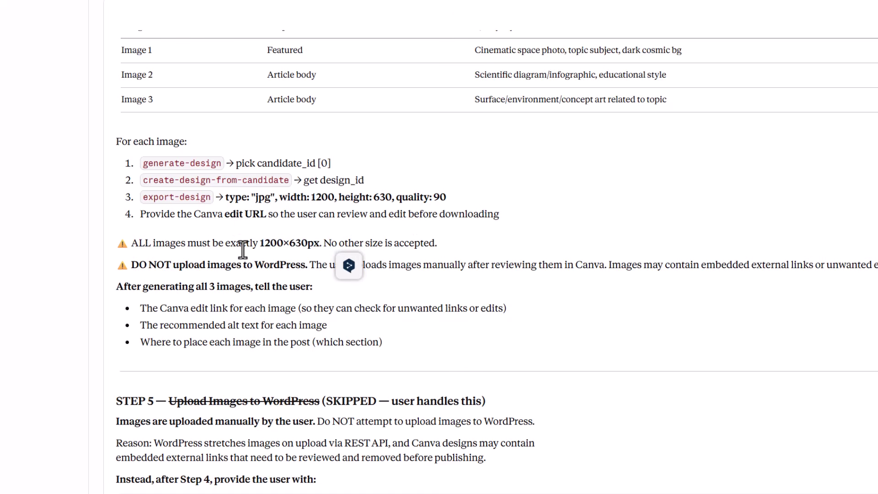
pyautogui.moveTo(265, 243); pyautogui.dragTo(138, 243)
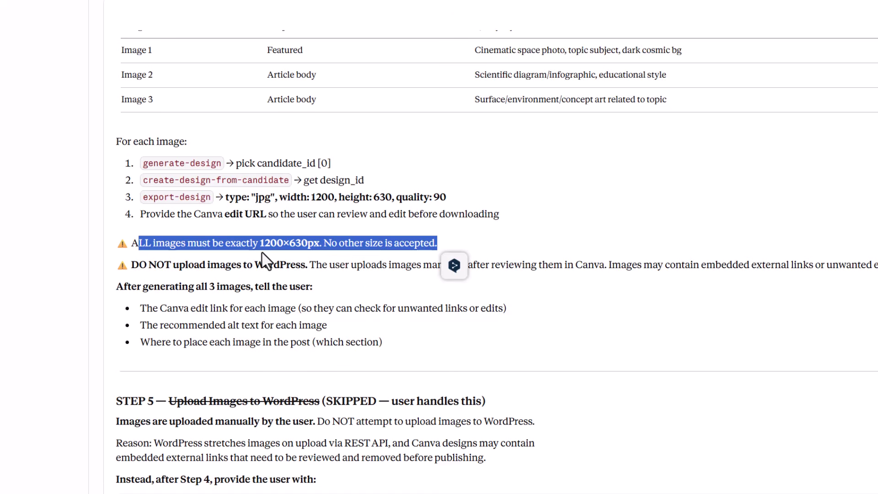
# - Review the universe-autopilot skill's STEP 5 on manual image upload and STEP 6 on saving the WordPress post as draft
pyautogui.scroll(-5, 137, 136)
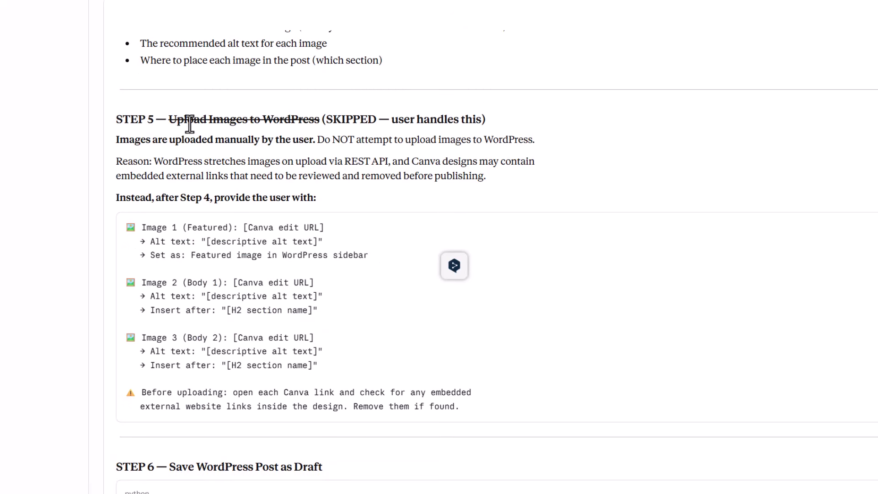
pyautogui.moveTo(167, 120); pyautogui.dragTo(421, 209)
pyautogui.click(451, 141)
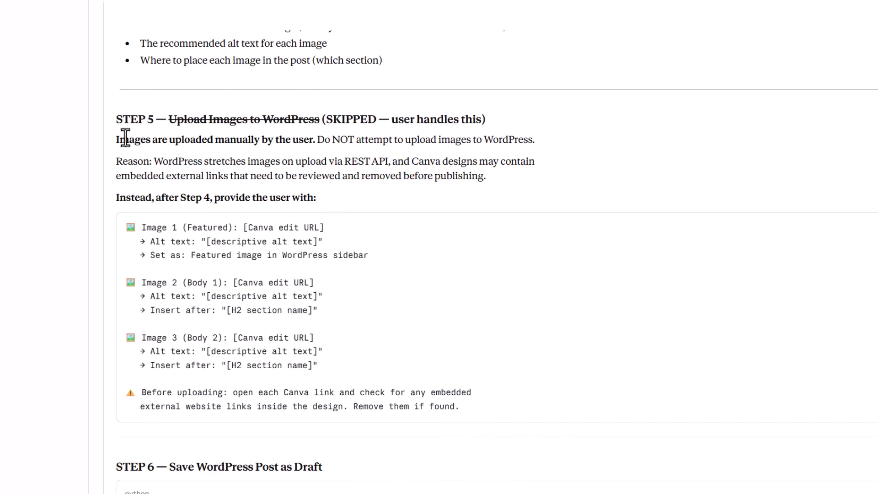
pyautogui.moveTo(122, 120); pyautogui.dragTo(486, 120)
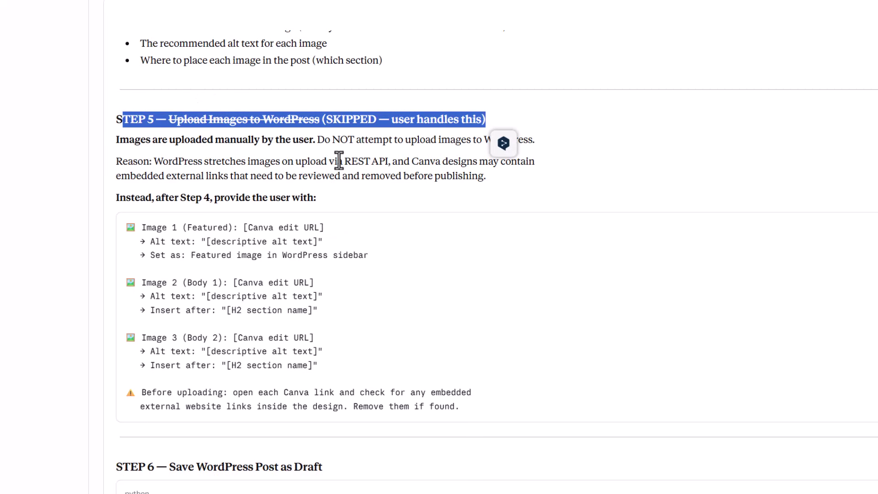
pyautogui.scroll(-9, 311, 141)
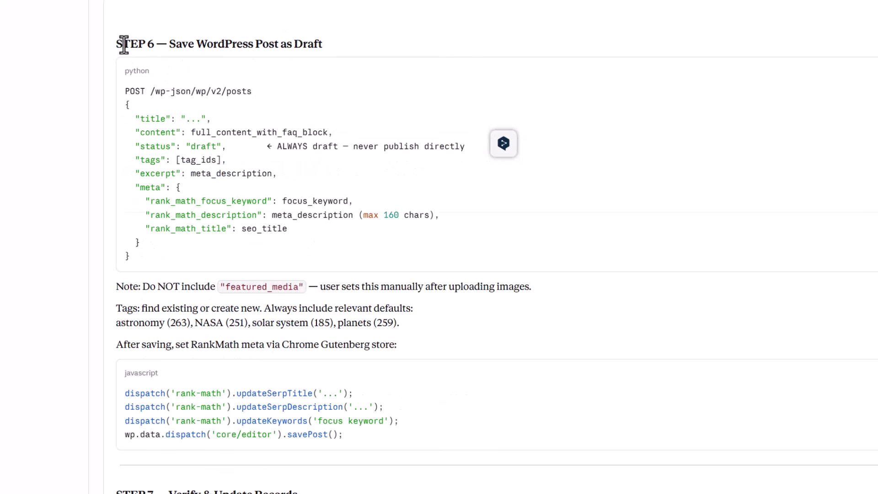
pyautogui.moveTo(122, 43); pyautogui.dragTo(394, 42)
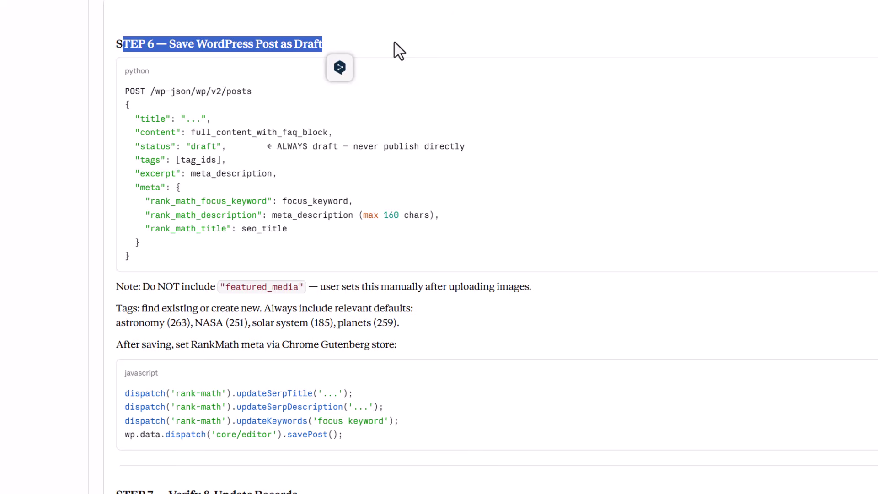
pyautogui.scroll(-8, 394, 42)
# - Read the universe-translate skill's title, its list of nine languages, and STEP 1 on fetching the English source post
pyautogui.moveTo(116, 72); pyautogui.dragTo(430, 72)
pyautogui.click(482, 69)
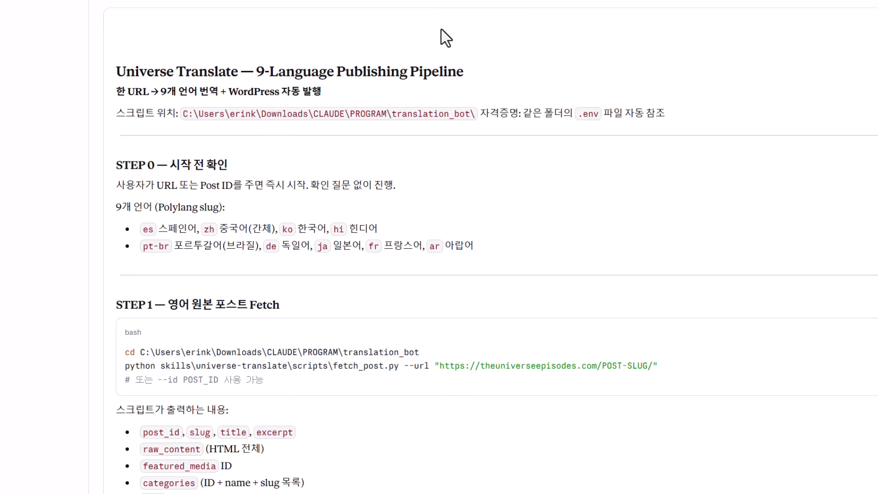
pyautogui.scroll(-3, 353, 107)
pyautogui.moveTo(116, 45); pyautogui.dragTo(280, 164)
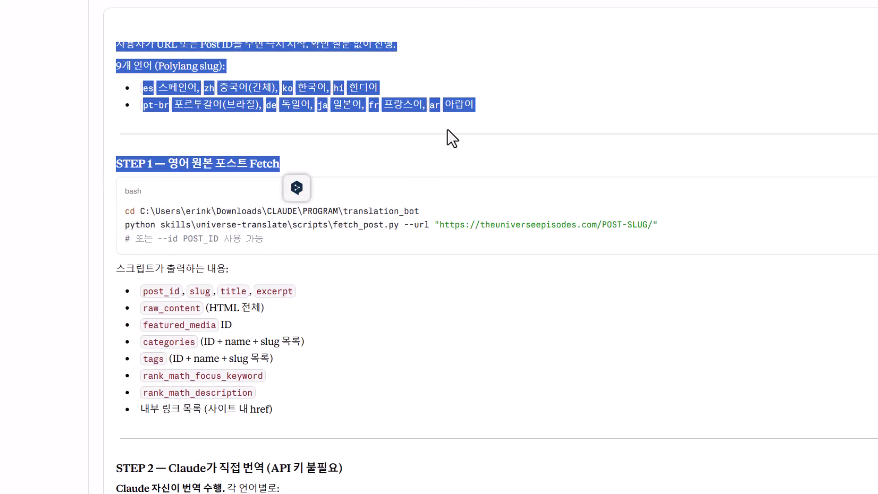
# - Examine the universe-translate skill's STEP 5 verification checklist, STEP 6 result report and cost table
pyautogui.scroll(-20, 480, 139)
pyautogui.moveTo(116, 150); pyautogui.dragTo(234, 154)
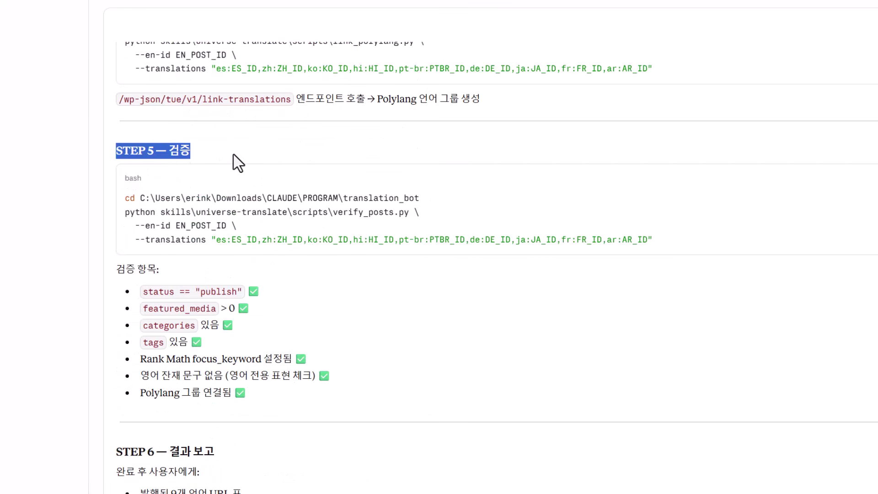
pyautogui.scroll(-4, 457, 178)
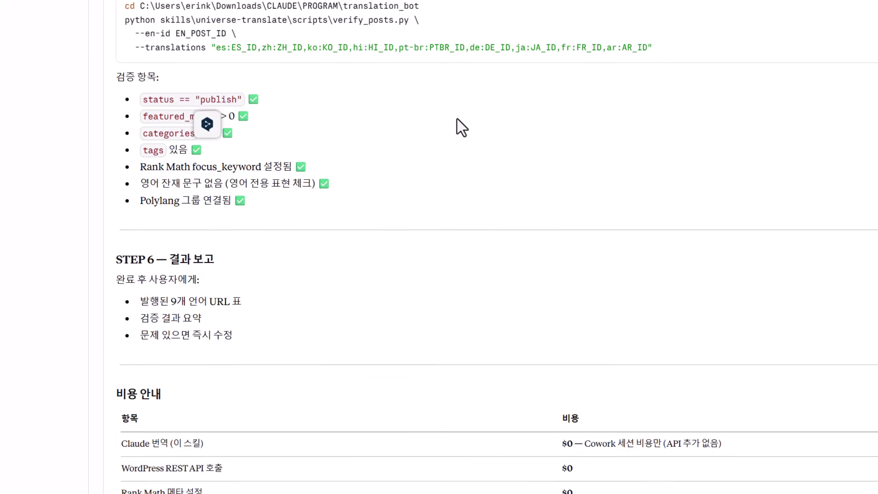
pyautogui.scroll(-6, 458, 120)
pyautogui.moveTo(112, 333); pyautogui.dragTo(721, 468)
pyautogui.scroll(6, 618, 210)
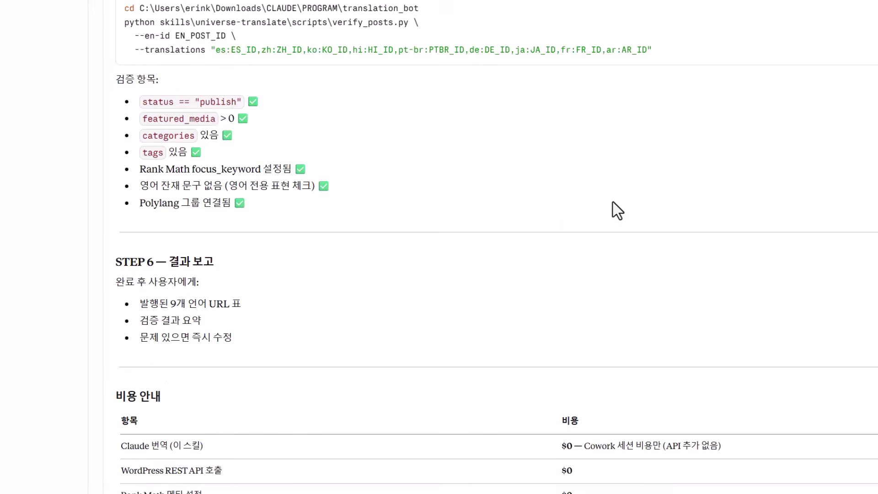
pyautogui.scroll(20, 613, 203)
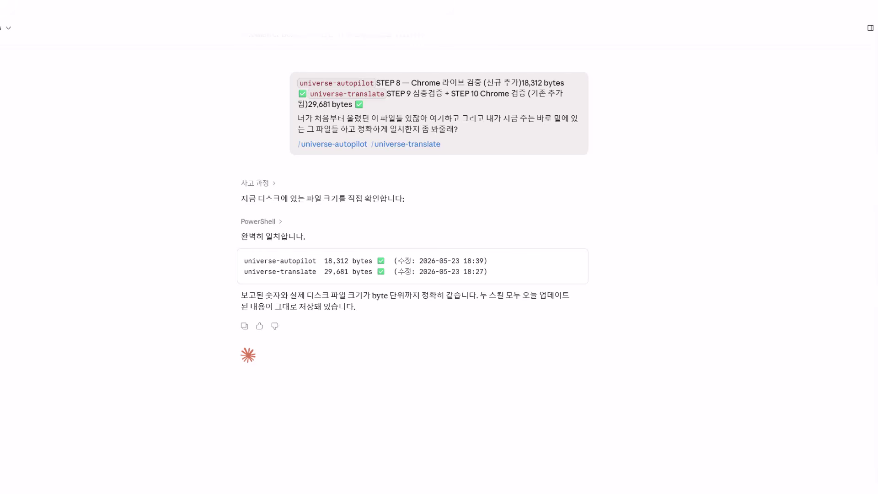
# - Enter /note and look through the NOTES file from its usage instructions down through the 2026-05-23 entries
pyautogui.write('/note')
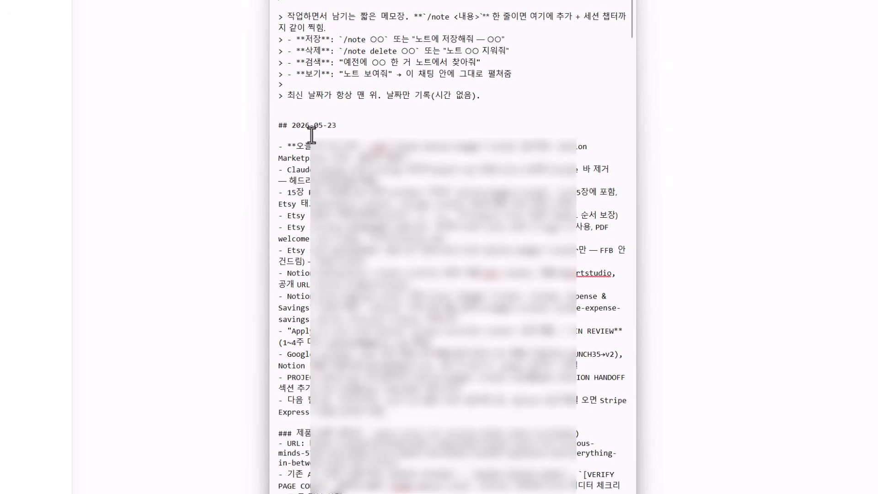
pyautogui.scroll(-10, 439, 192)
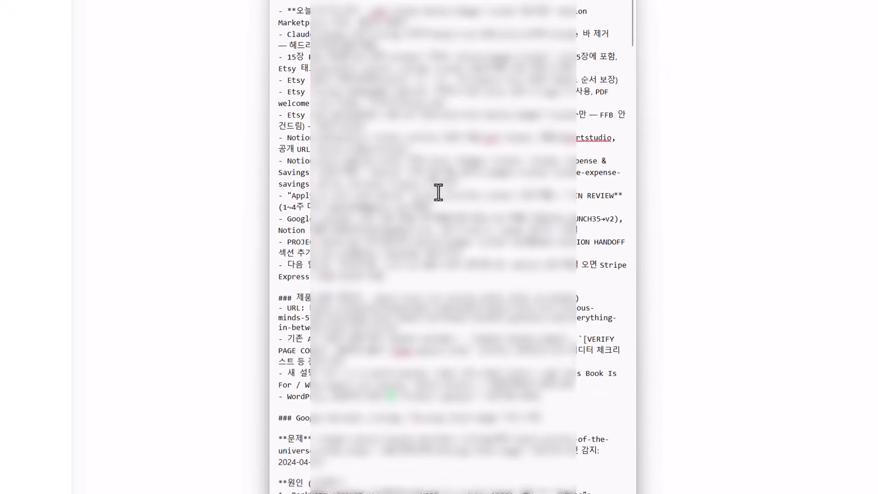
pyautogui.scroll(-15, 441, 193)
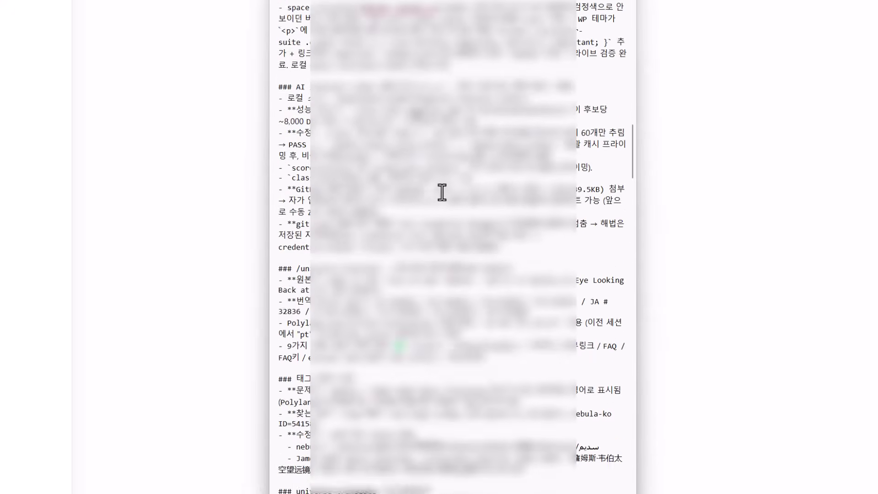
# - Read Claude's summary of what it saved to NOTES.md, especially the list of work done on 2026-05-23
pyautogui.click(144, 250)
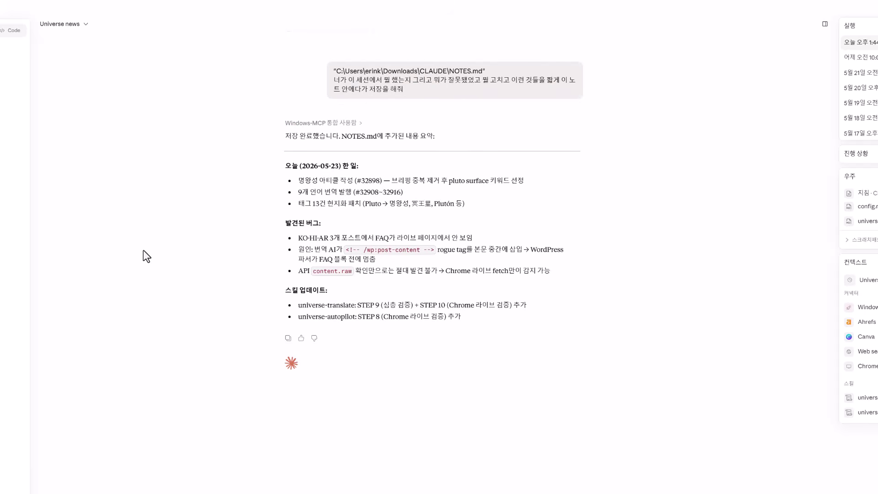
pyautogui.moveTo(284, 166); pyautogui.dragTo(466, 204)
pyautogui.click(540, 184)
# - Switch to the NOTES file in Notepad and check the heading of the new 2026-05-23 Pluto article entry
pyautogui.moveTo(566, 218); pyautogui.dragTo(609, 217)
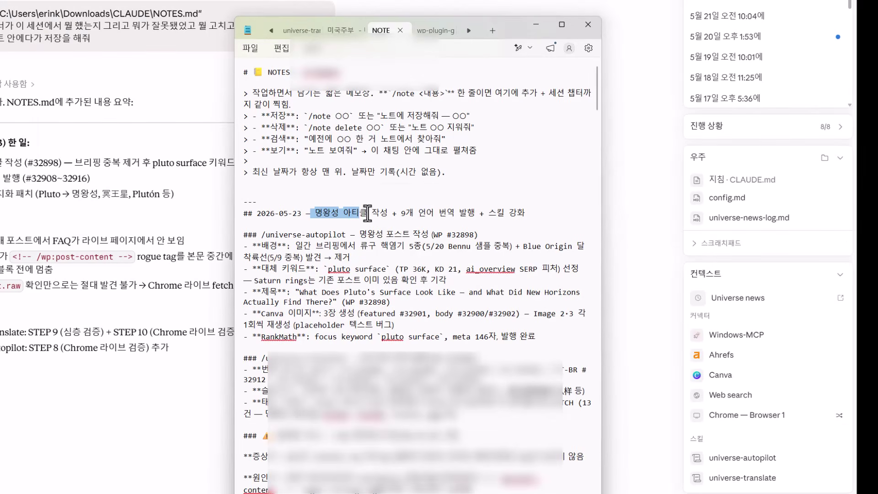
pyautogui.moveTo(367, 213); pyautogui.dragTo(527, 213)
pyautogui.click(441, 256)
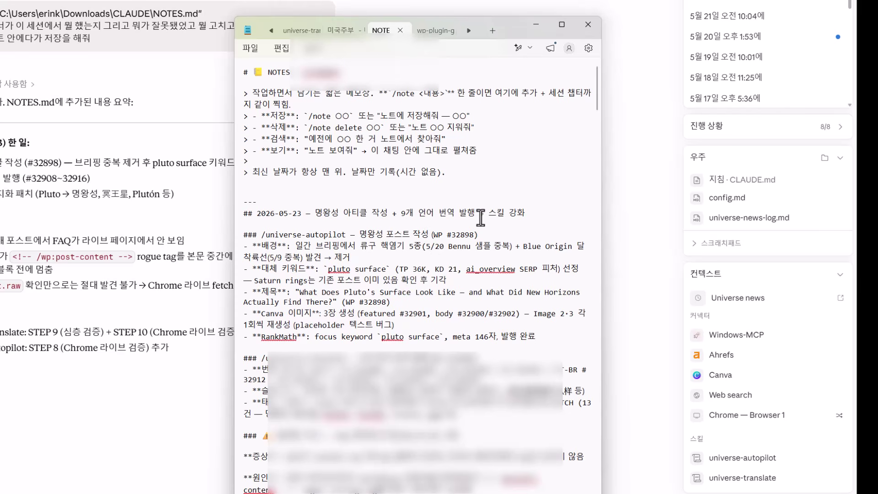